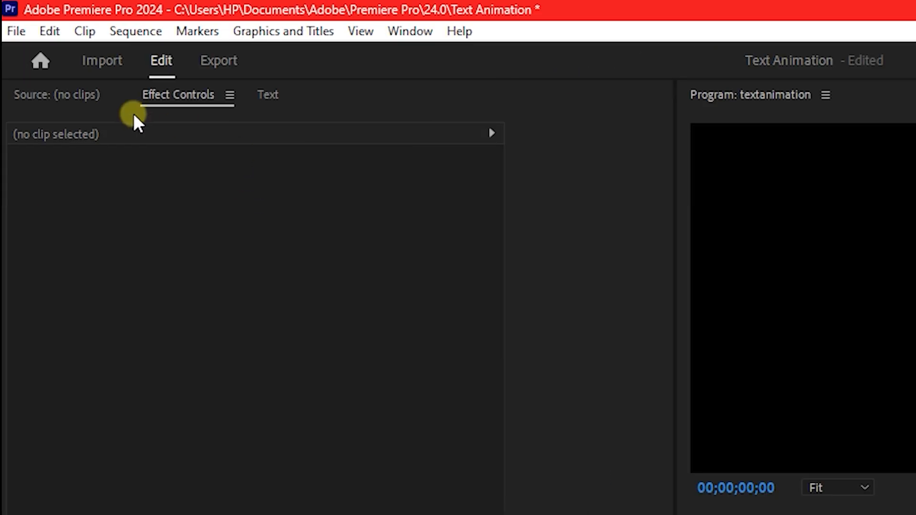
Add a new text layer reading "MOTION" and centre it horizontally and vertically in the video frame.
click(277, 38)
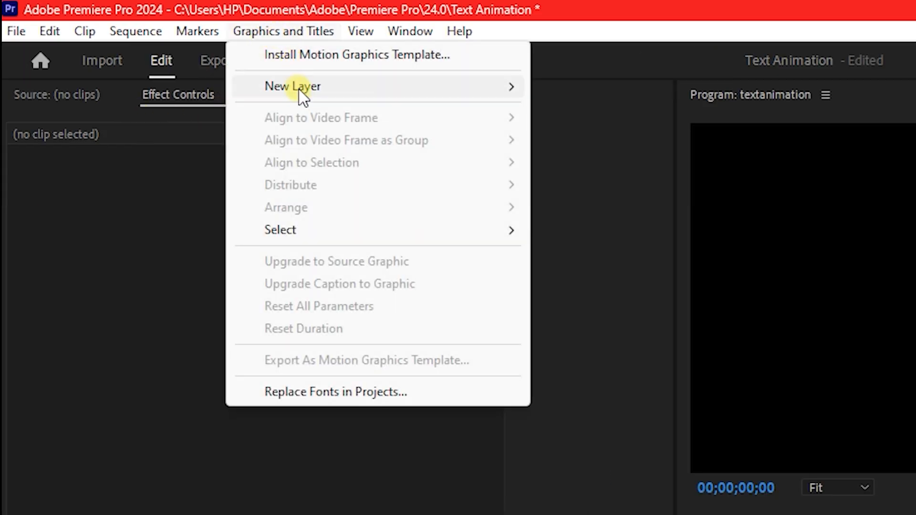
mouse_move(302, 90)
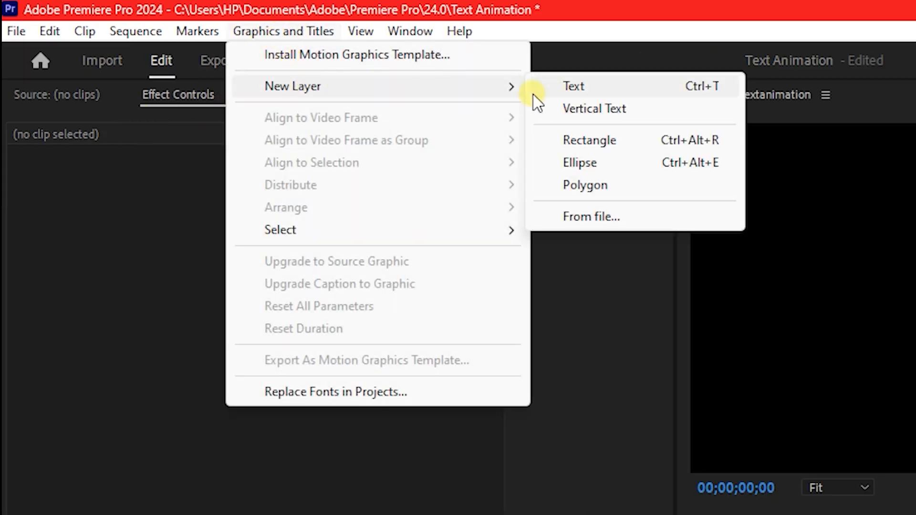
click(580, 90)
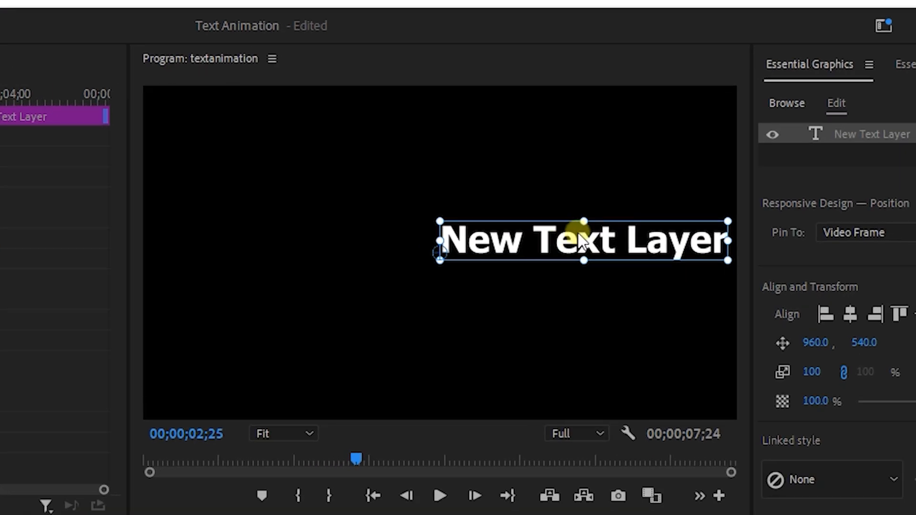
double_click(580, 238)
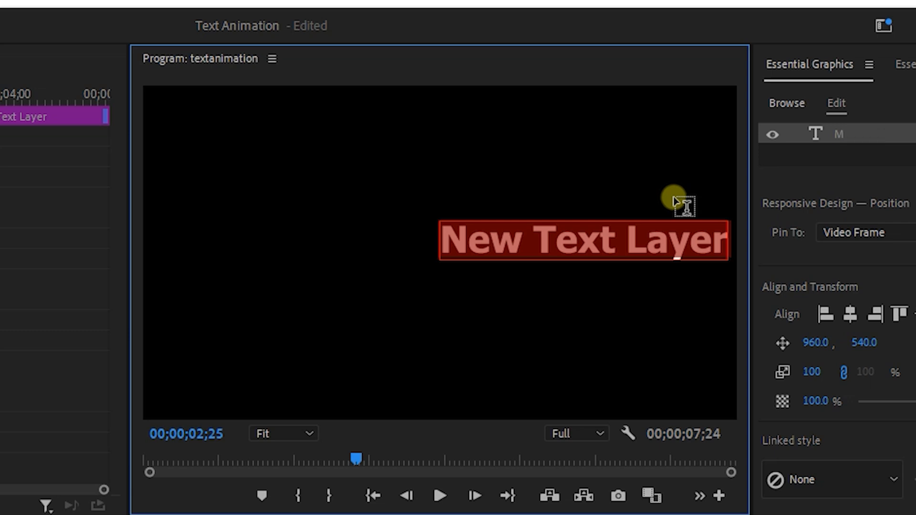
text(MOTION)
key(Escape)
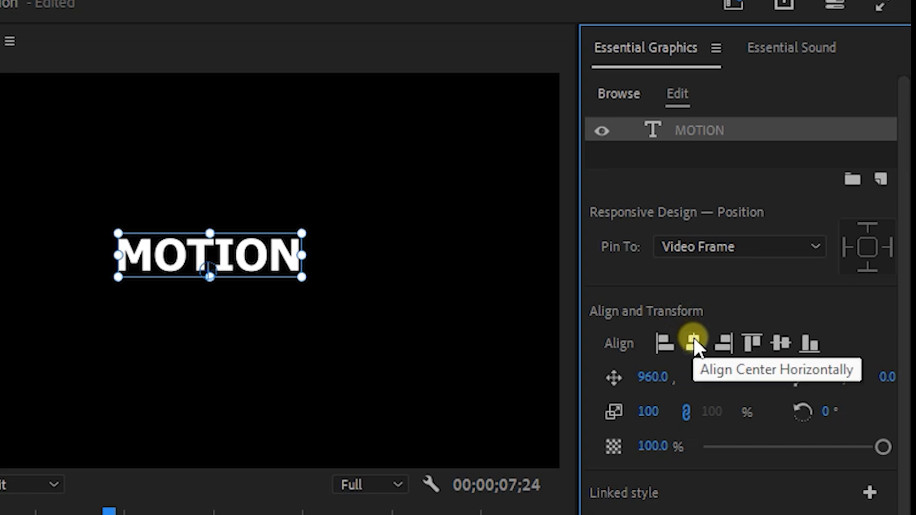
click(694, 341)
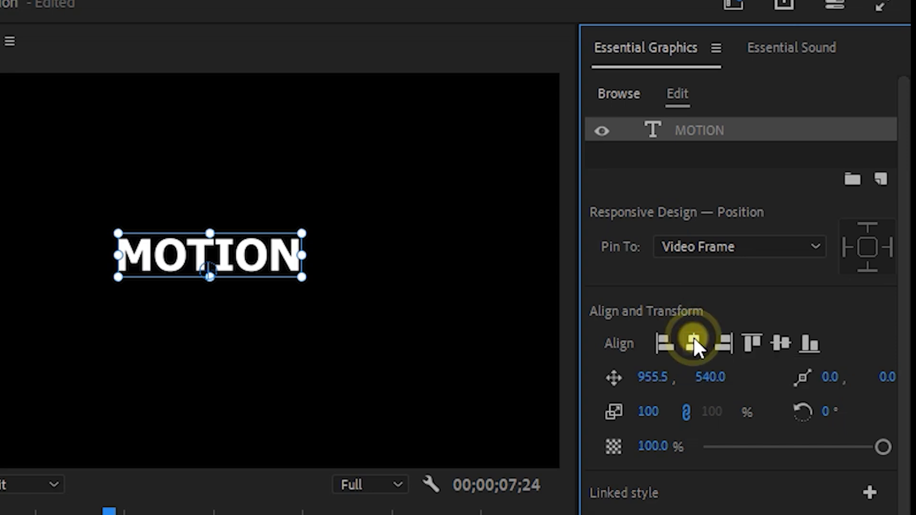
click(790, 343)
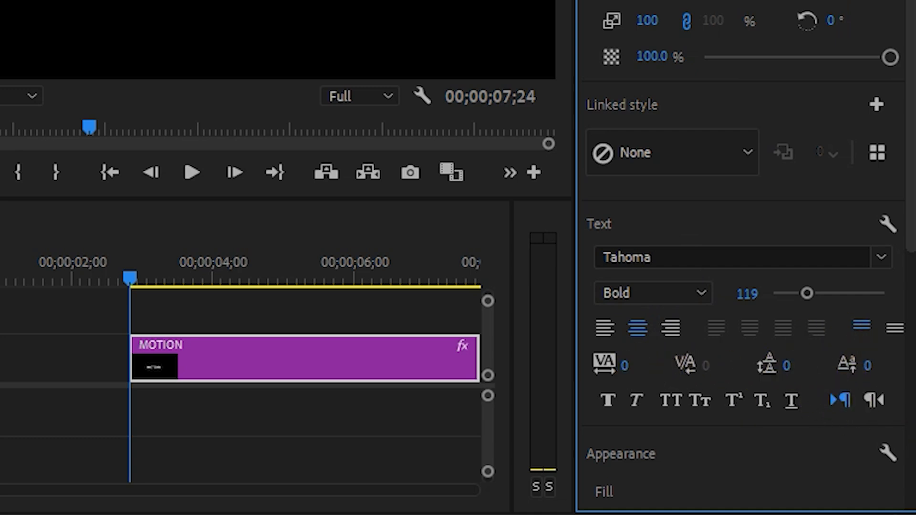
Set the MOTION text's tracking to 357 and its font size to 207.
drag(627, 366, 762, 365)
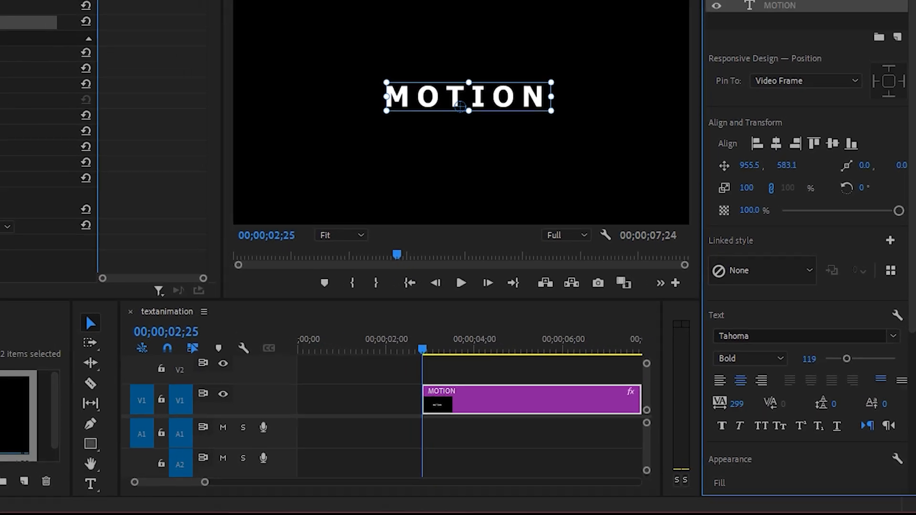
drag(736, 404, 772, 404)
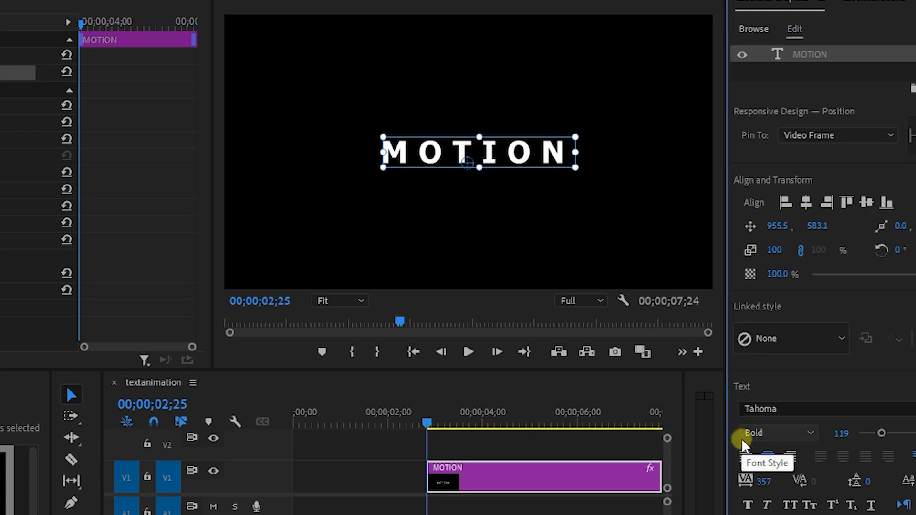
drag(882, 433, 898, 435)
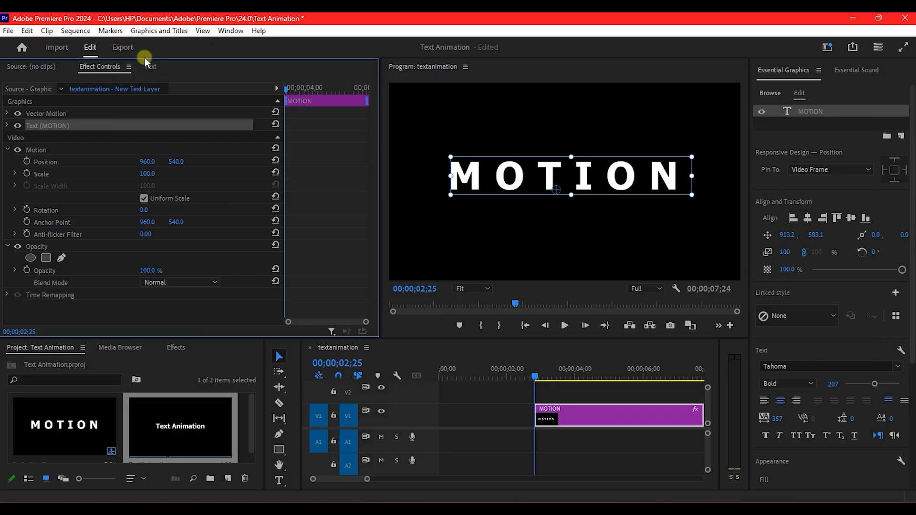
Add a rectangular mask to the MOTION text and adjust its corner points so it encloses only the letter M.
click(7, 125)
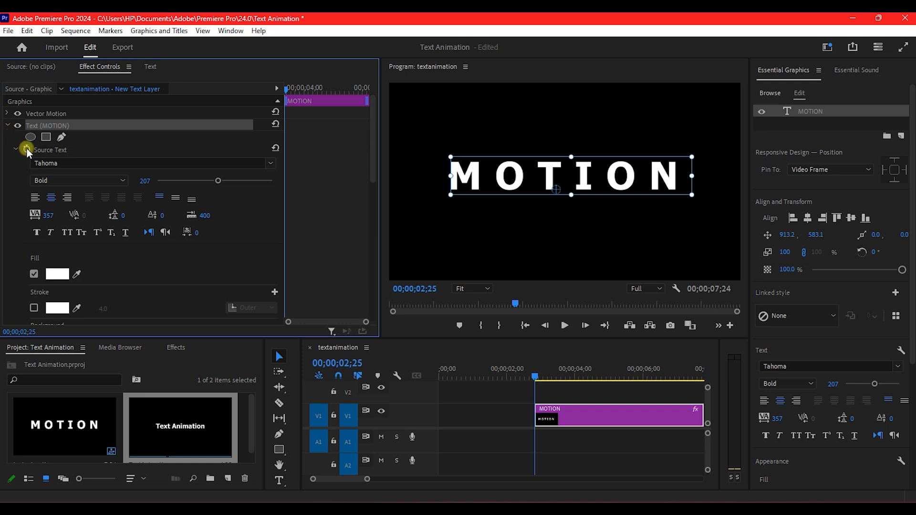
click(46, 137)
drag(527, 155, 486, 160)
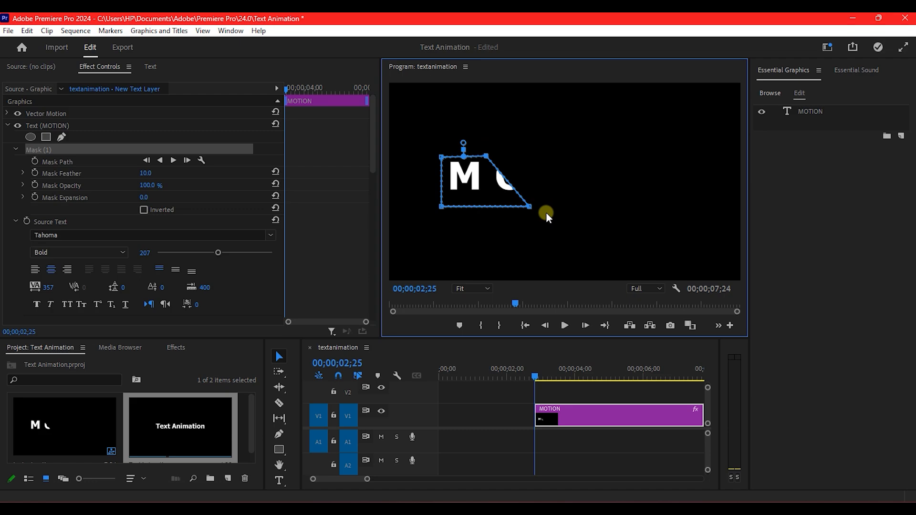
drag(532, 207, 501, 204)
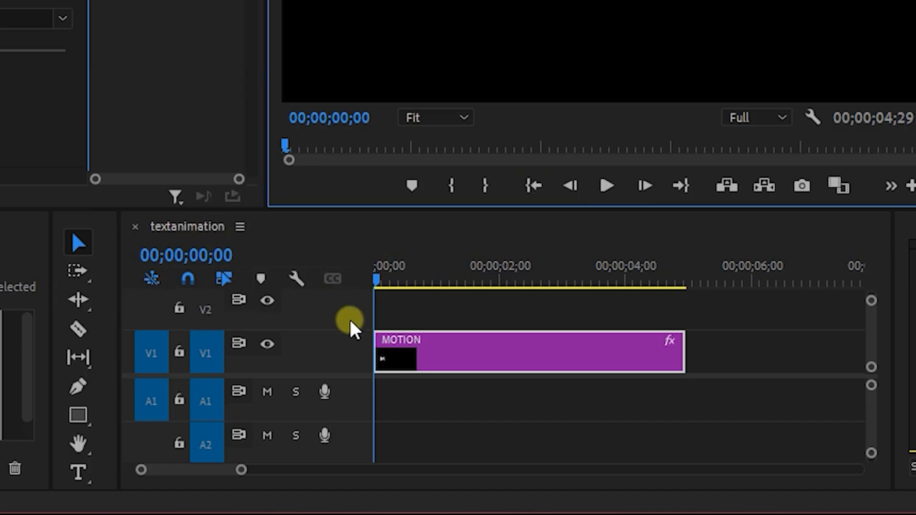
Keyframe the clip's Motion Position at 00;00;00;15, and set it to 960, 985 at 00;00;00;00.
drag(381, 281, 410, 279)
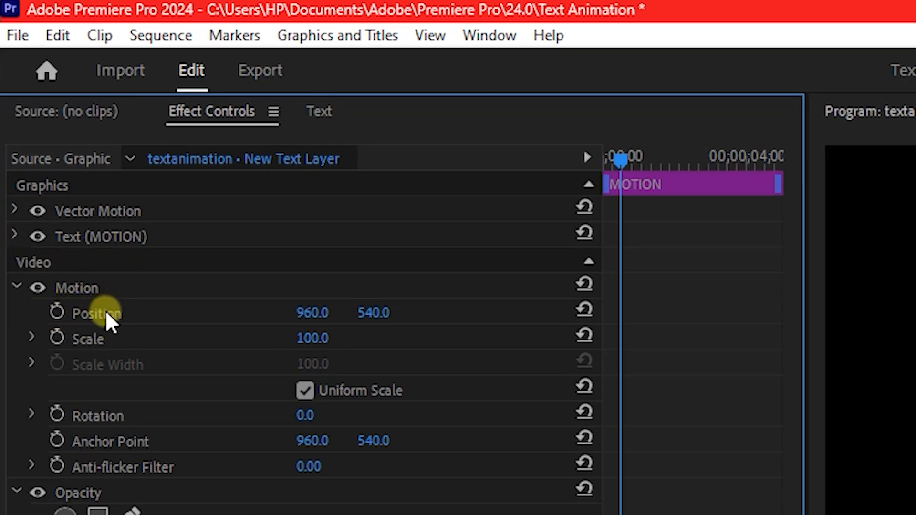
click(56, 311)
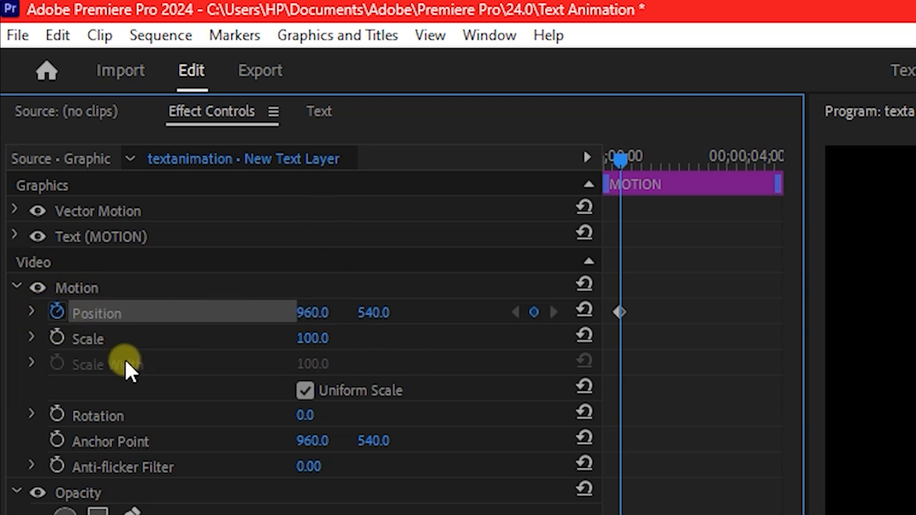
click(620, 312)
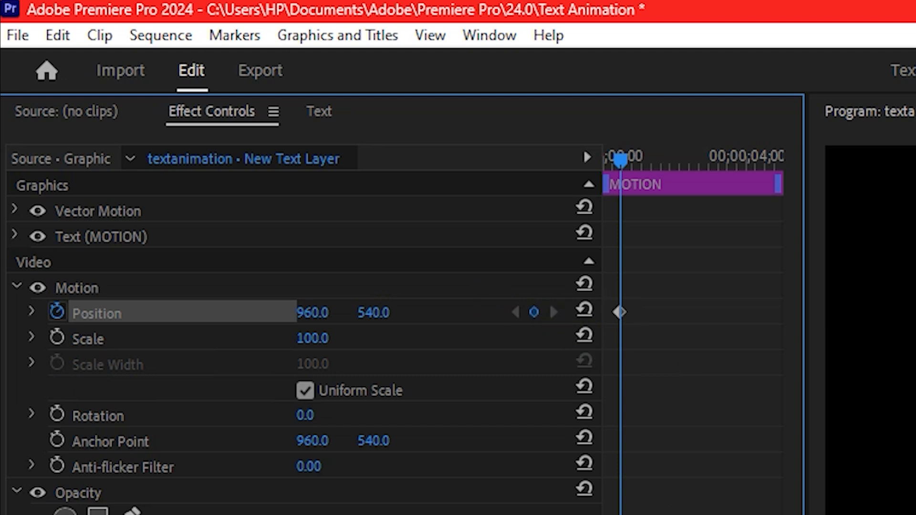
key(Home)
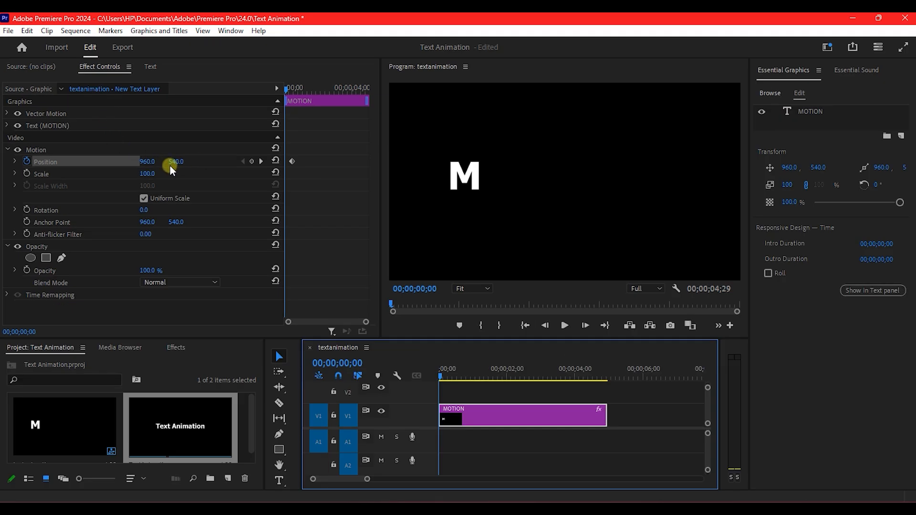
drag(172, 169, 386, 169)
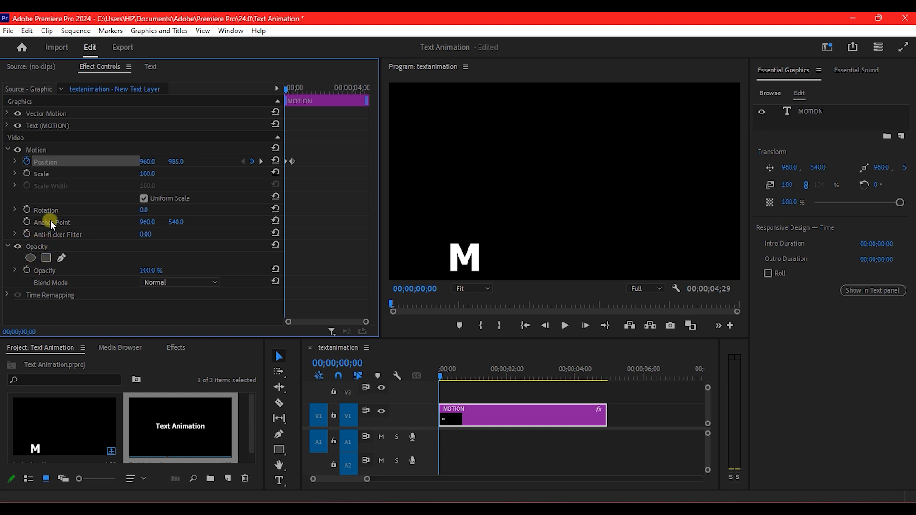
Keyframe the clip's Opacity at 100% at 00;00;00;15 and set it to 0% at 00;00;00;00.
click(261, 161)
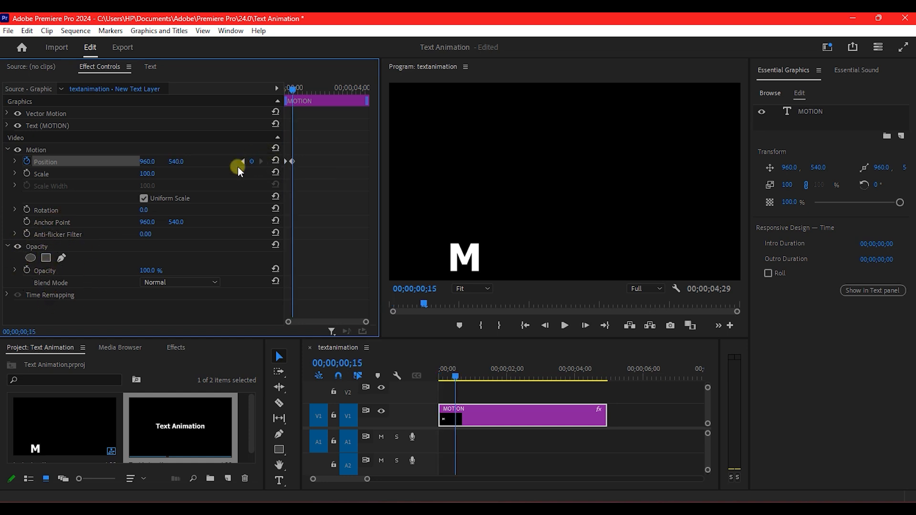
click(27, 270)
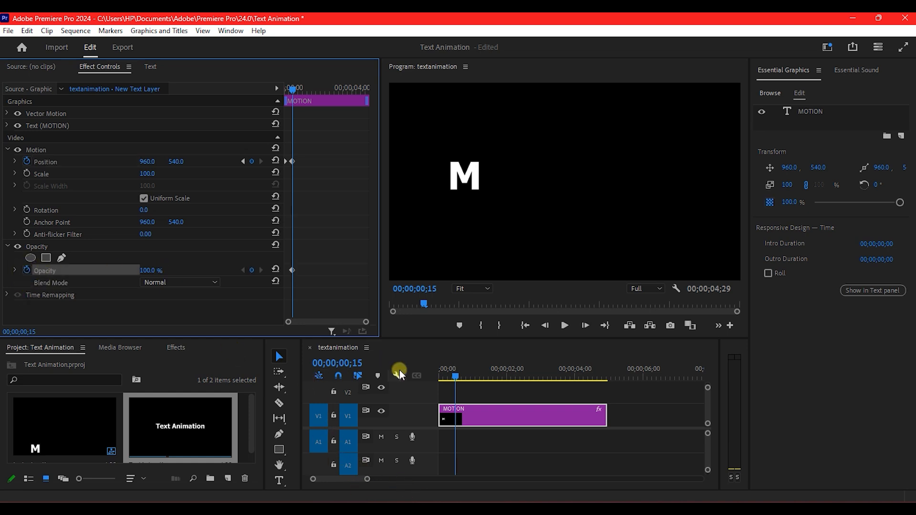
drag(457, 380, 419, 374)
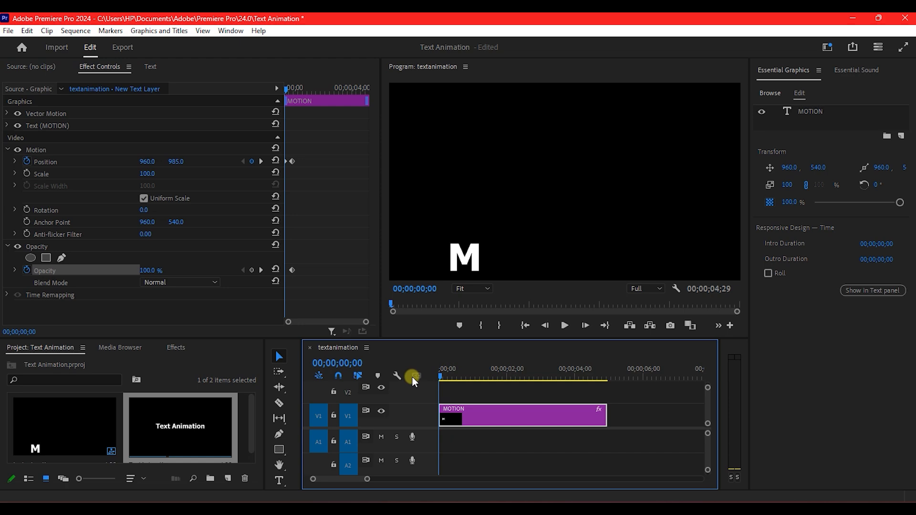
click(146, 270)
text(0)
key(Return)
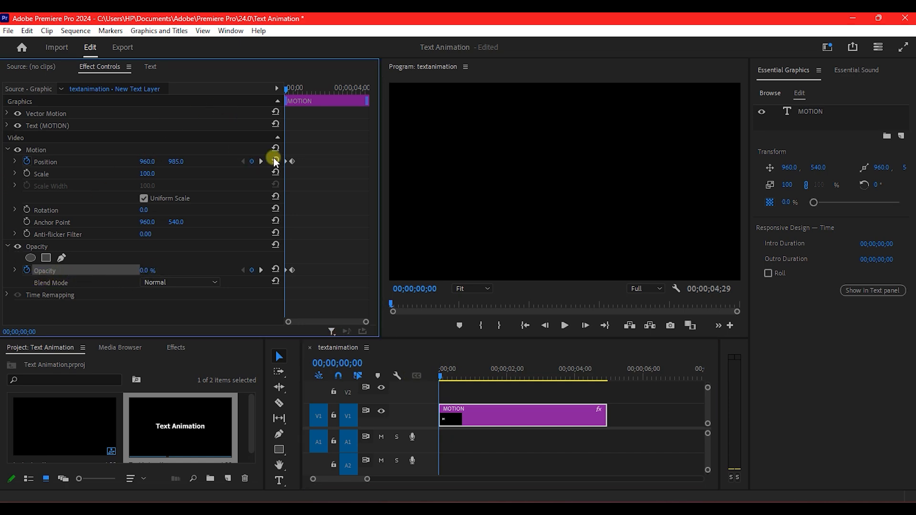
Apply Bezier temporal interpolation to both Position keyframes and play back the animation from the start.
drag(324, 146, 273, 178)
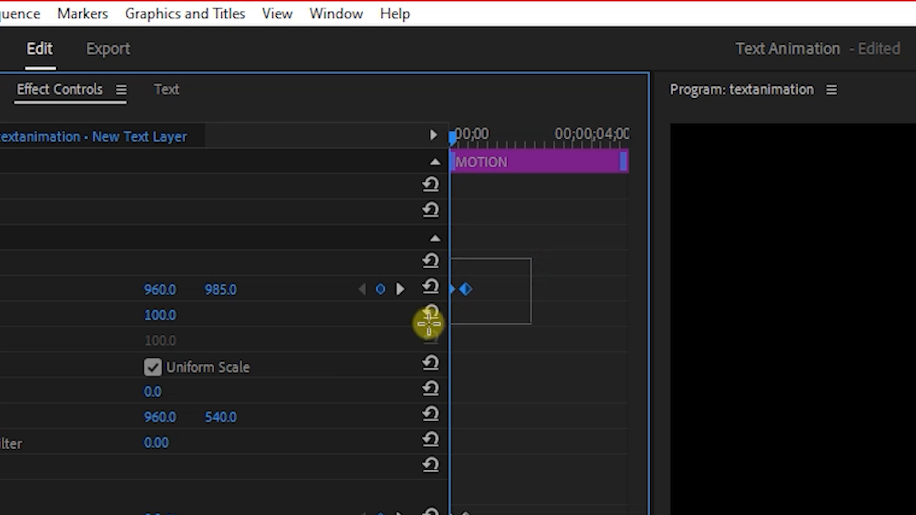
drag(425, 323, 425, 323)
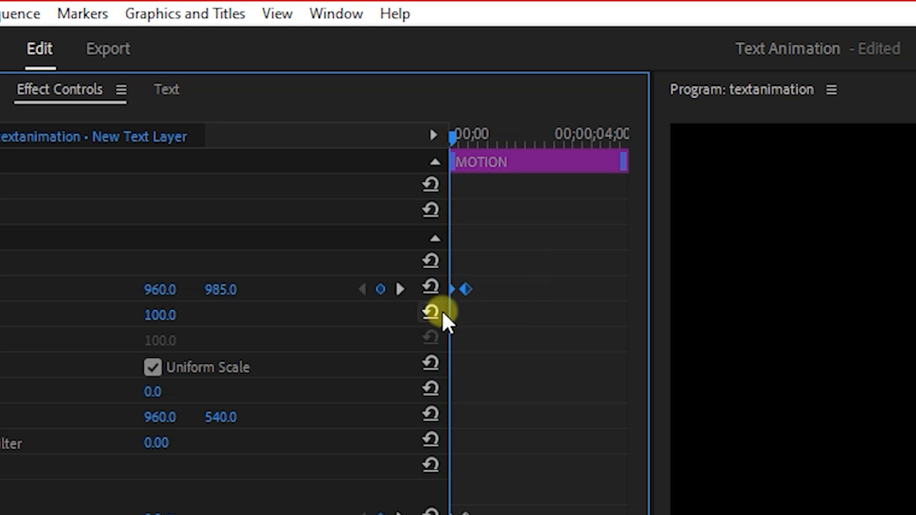
right_click(470, 289)
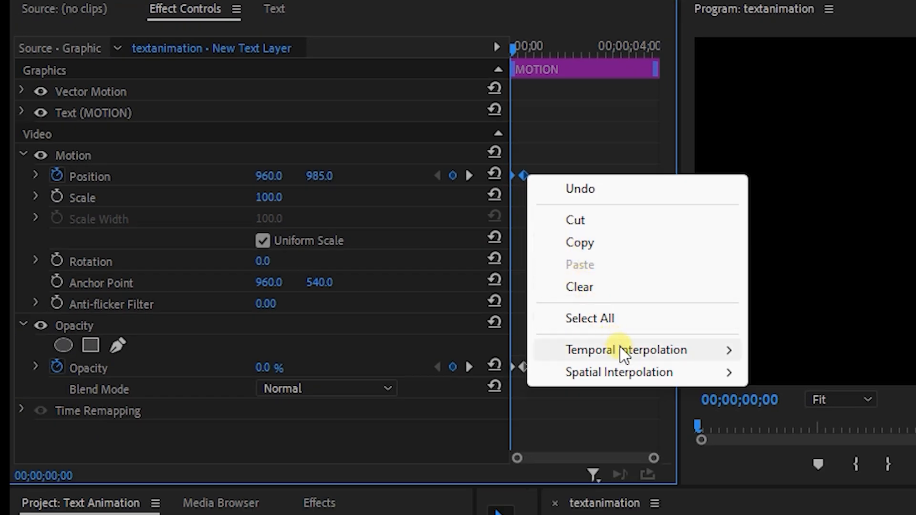
mouse_move(594, 503)
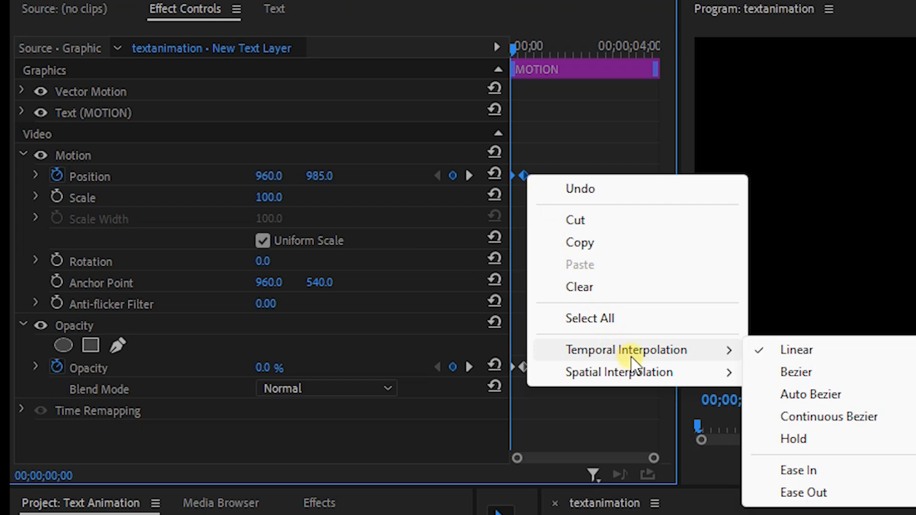
click(805, 372)
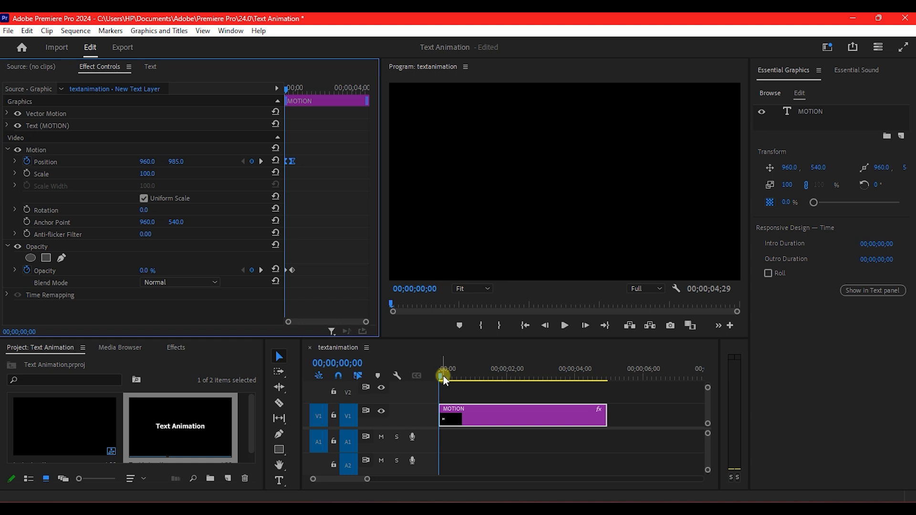
click(443, 379)
key(space)
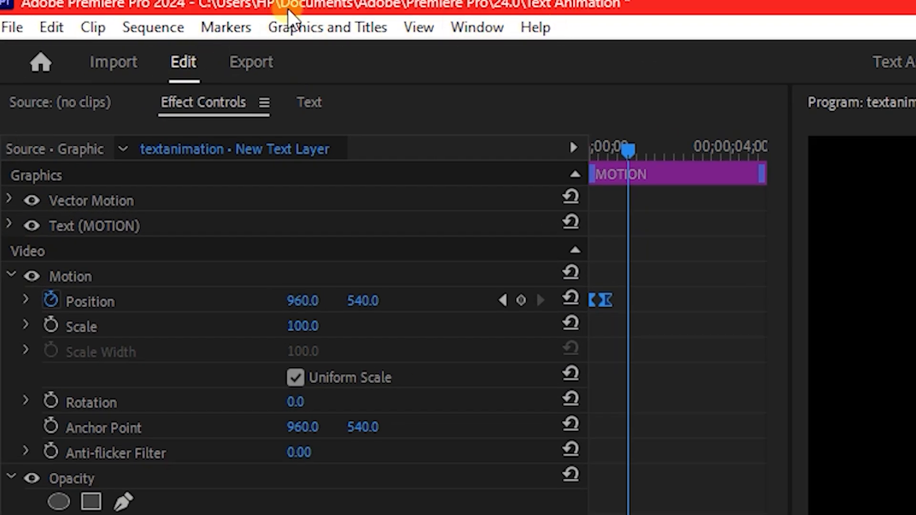
Add new tracks to the textanimation sequence, entering an amount of 4.
click(164, 29)
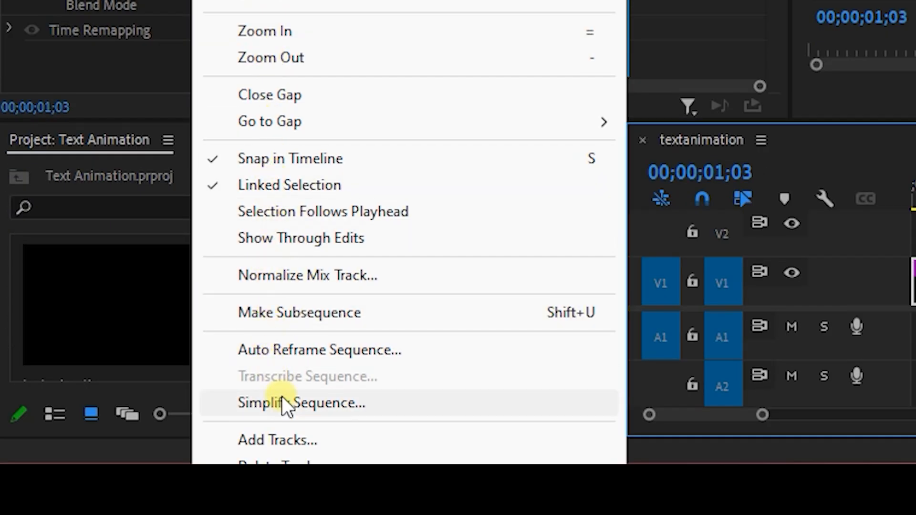
click(273, 434)
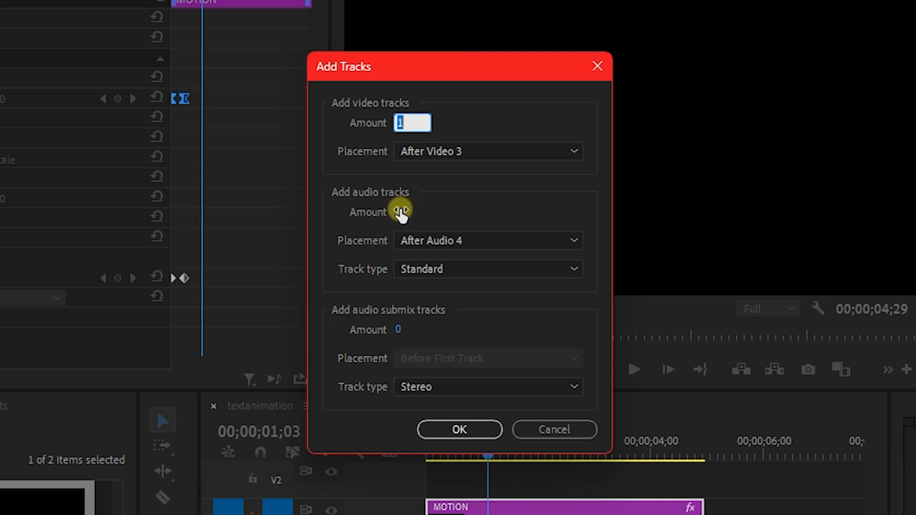
click(398, 211)
text(4)
click(458, 431)
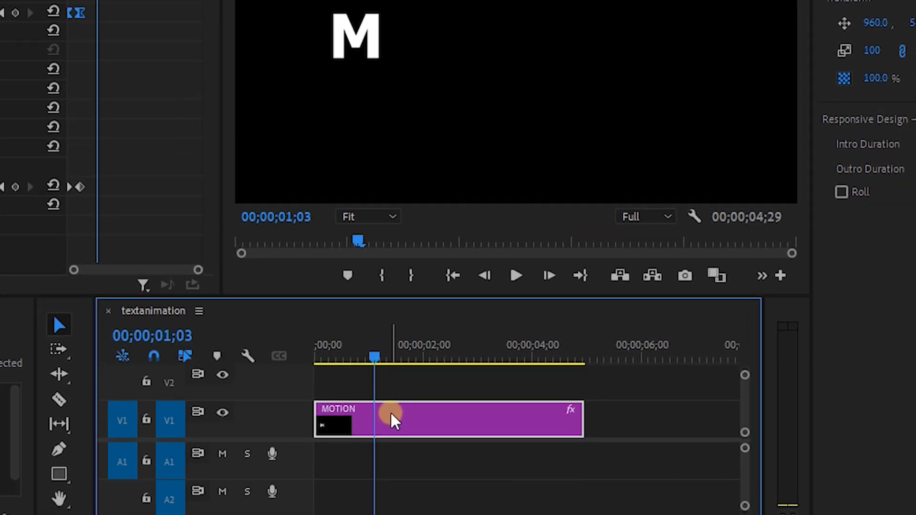
Duplicate the MOTION text clip from V1 onto V2 and move the copy's Mask (1) over to the first letter O.
drag(395, 419, 393, 386)
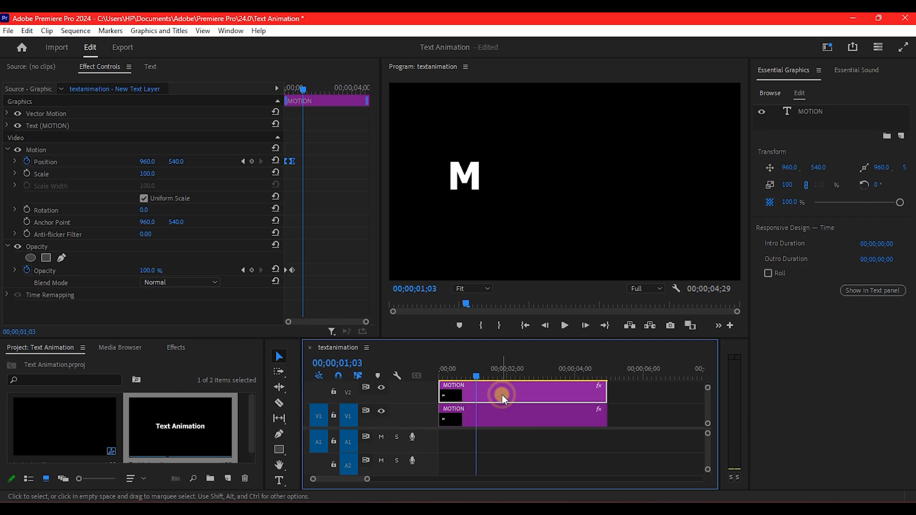
click(503, 397)
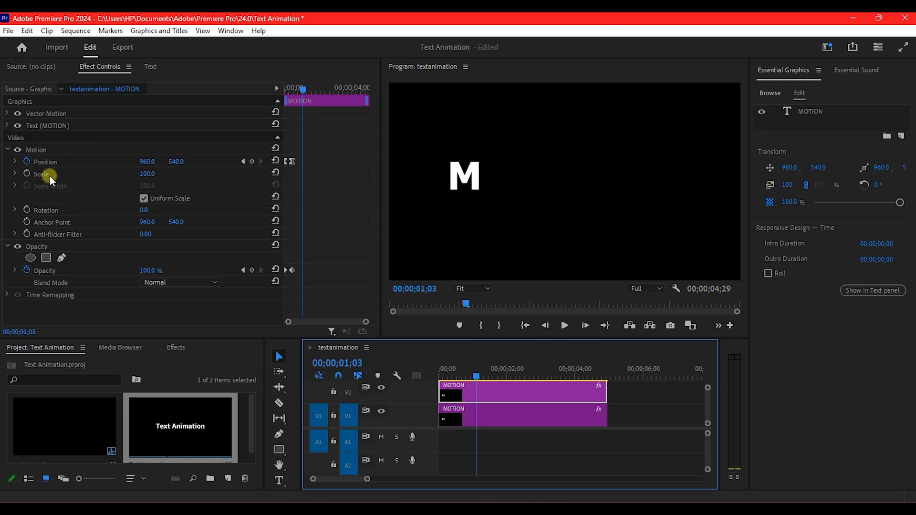
click(7, 126)
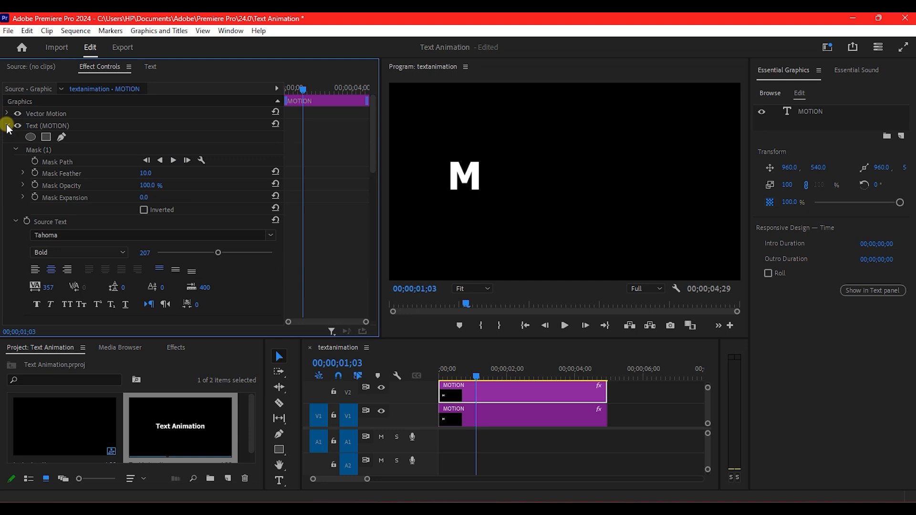
click(42, 151)
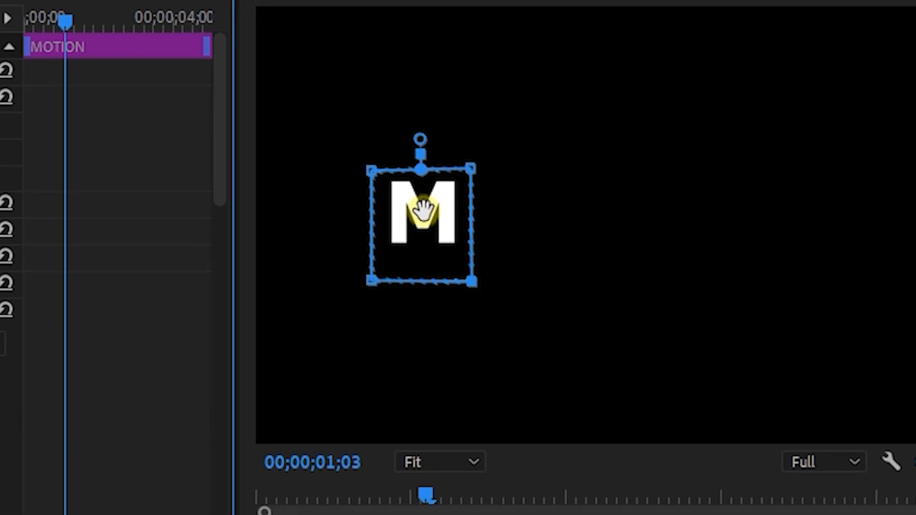
drag(430, 210, 520, 203)
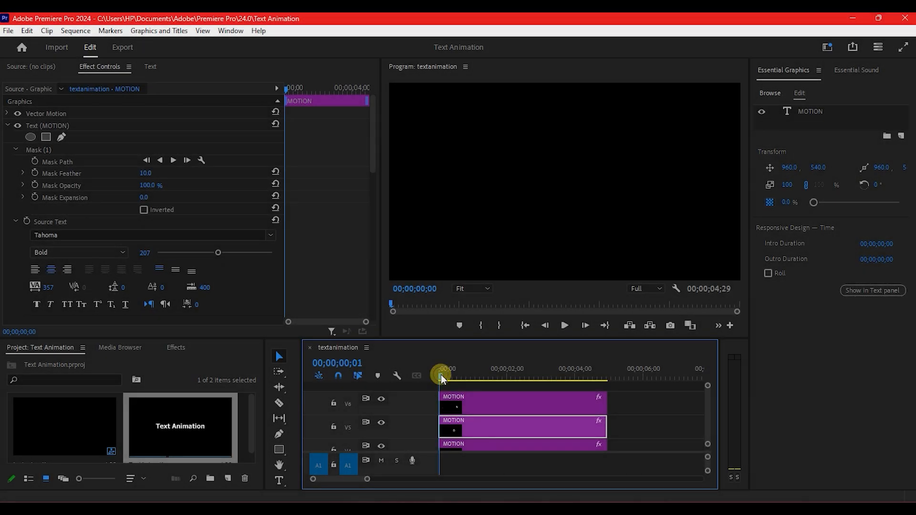
Scrub through the stacked MOTION clips to preview all the letters and return to the sequence start.
drag(440, 374, 486, 380)
click(508, 425)
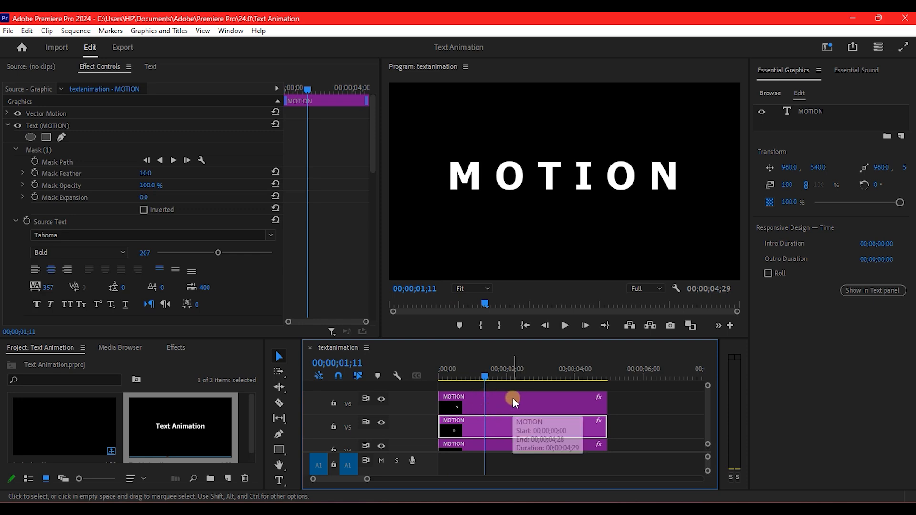
key(Home)
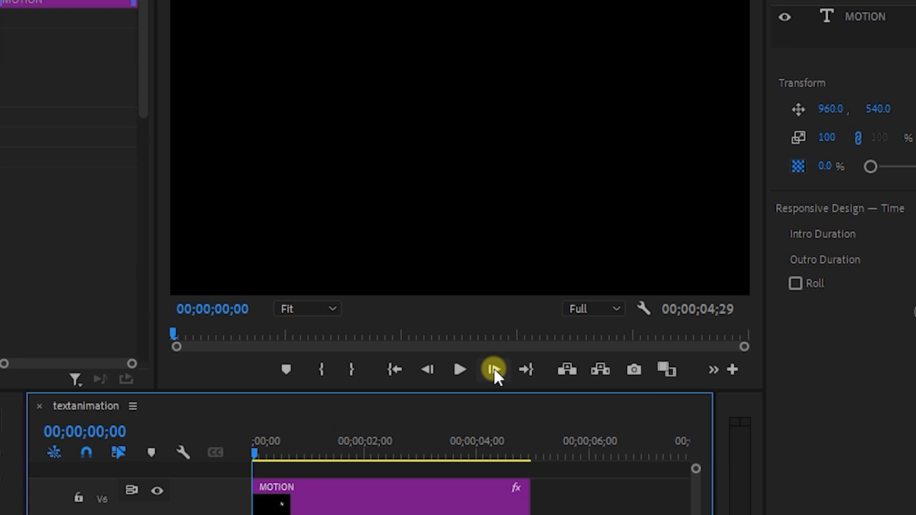
Shift the V2 MOTION clip so it starts at 00;00;00;02.
click(493, 370)
click(494, 370)
click(318, 514)
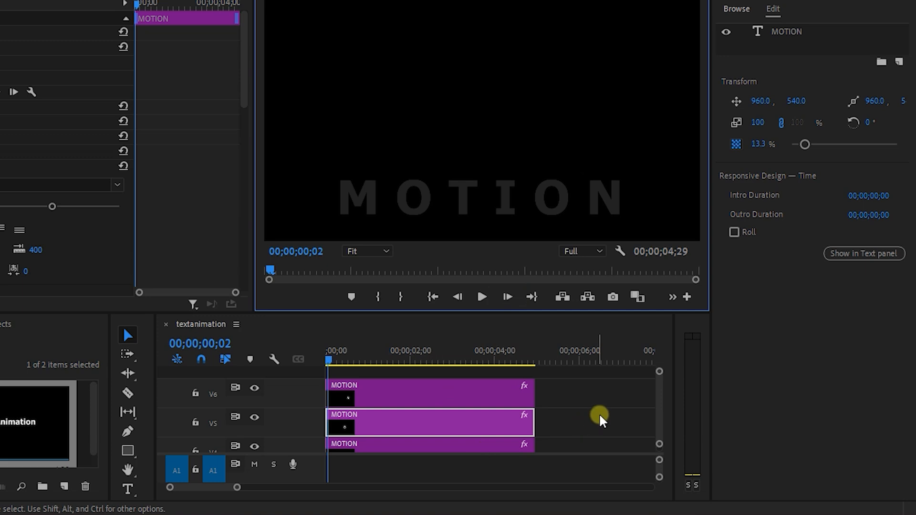
drag(670, 436, 676, 453)
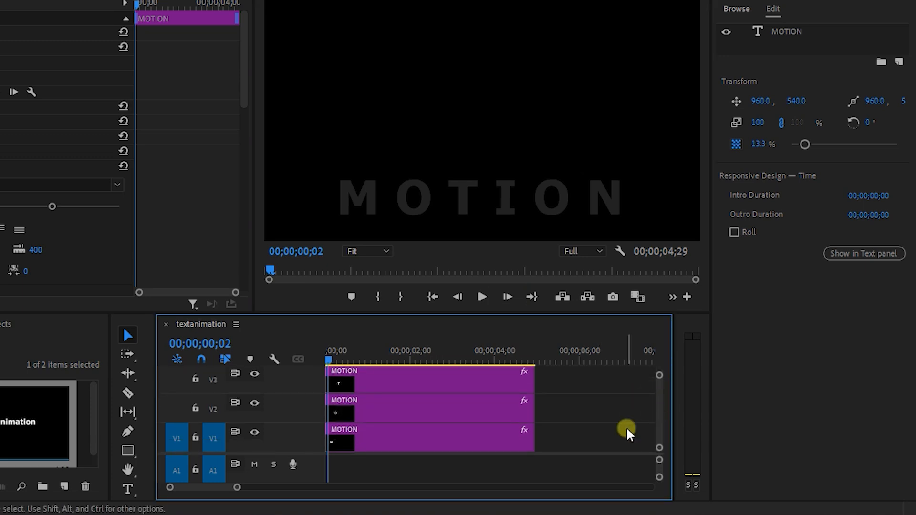
click(396, 440)
click(395, 411)
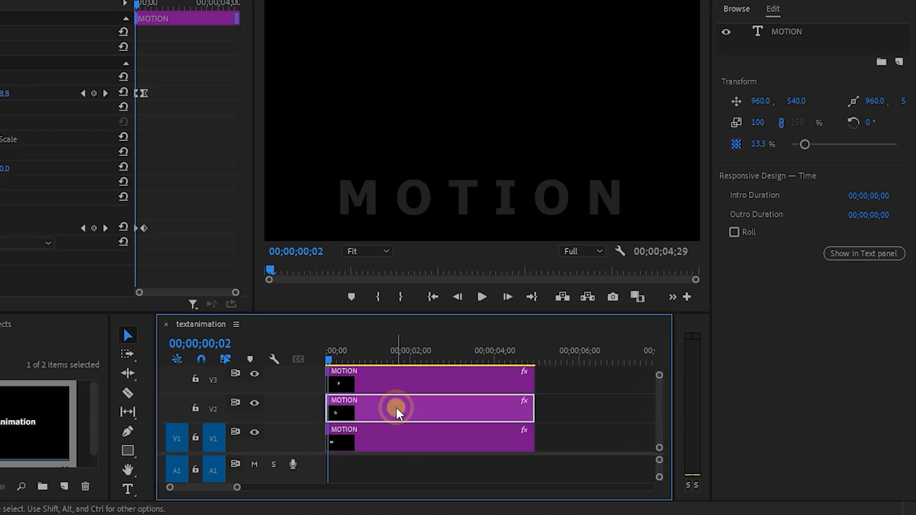
drag(396, 411, 405, 411)
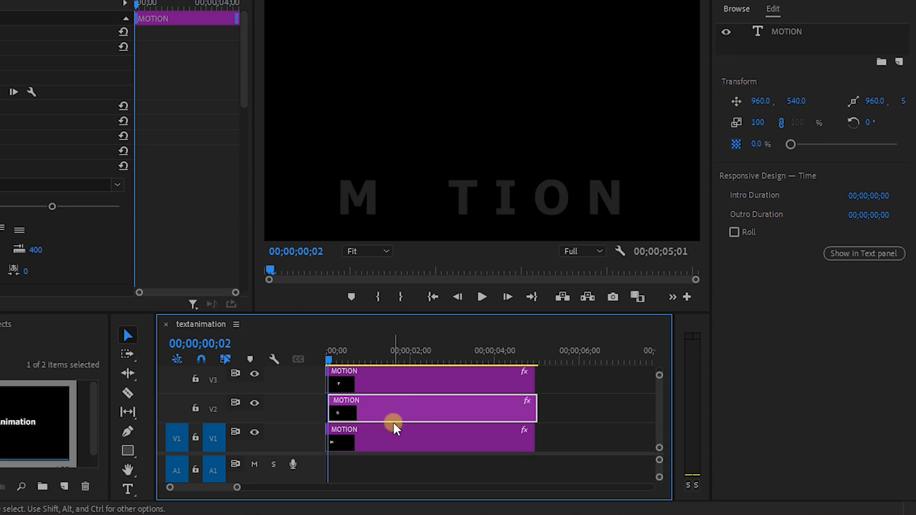
Advance the playhead two frames and shift the V3 MOTION clip so it starts at 00;00;00;04.
key(=)
key(=)
key(=)
click(507, 296)
click(507, 297)
drag(399, 389, 440, 391)
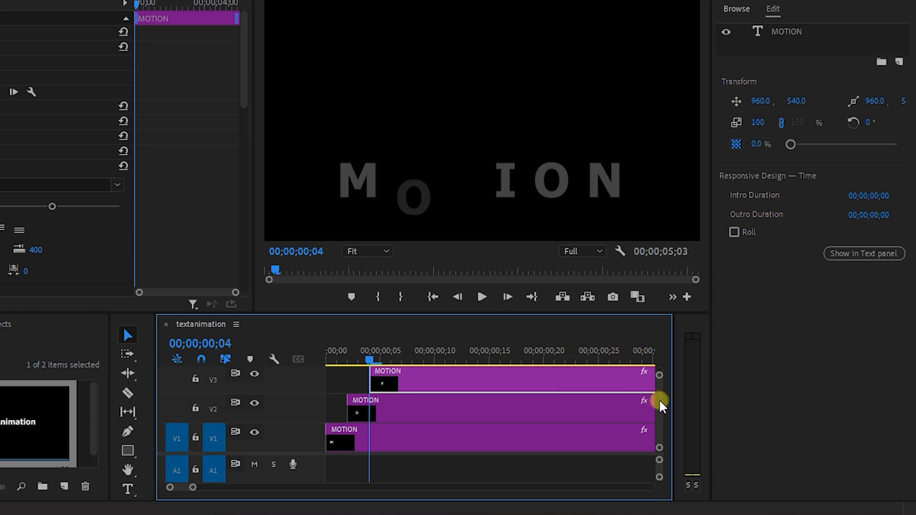
Advance the playhead another two frames and shift the V4 MOTION clip so it starts at 00;00;00;06.
scroll(661, 402, up, 3)
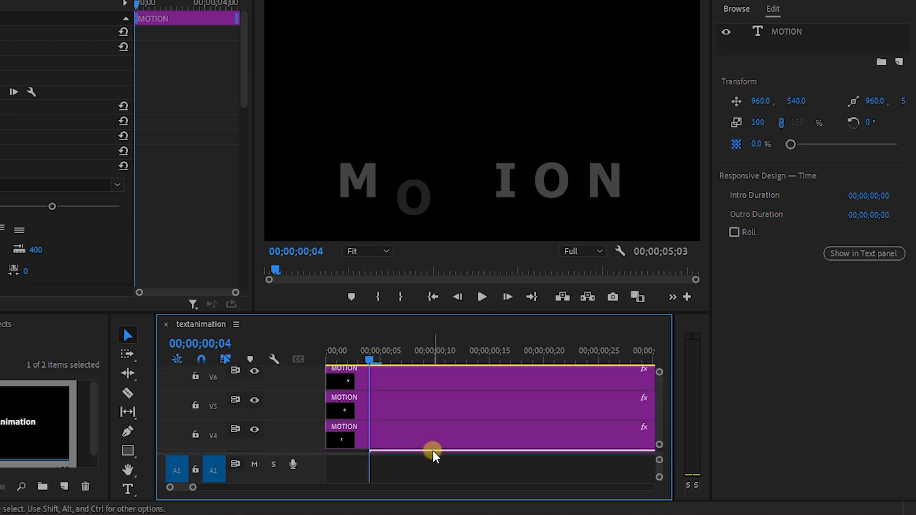
click(370, 432)
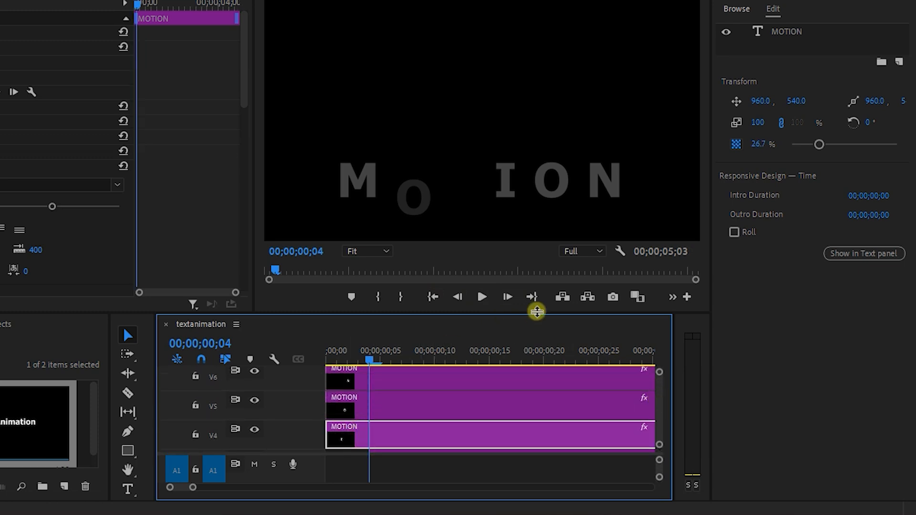
click(505, 297)
click(505, 297)
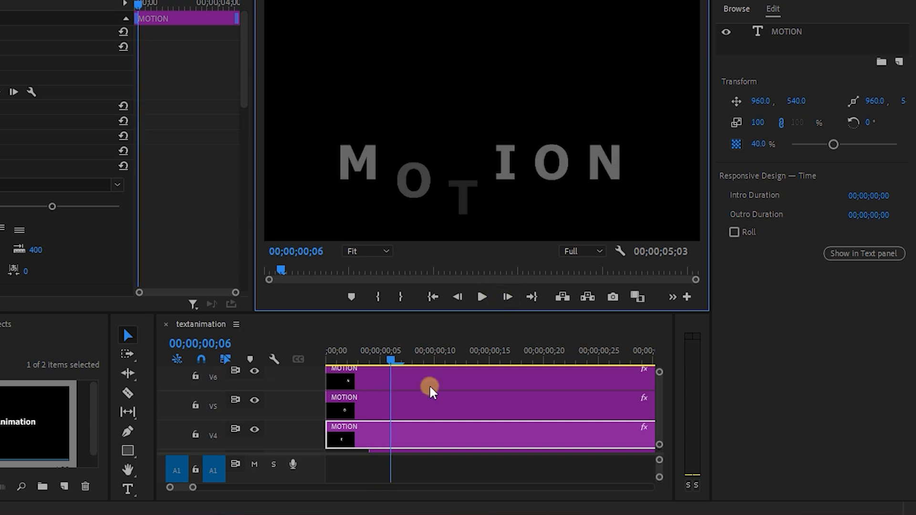
drag(399, 435, 464, 442)
Shift the V5 MOTION clip so it starts two frames after the V4 clip.
click(473, 402)
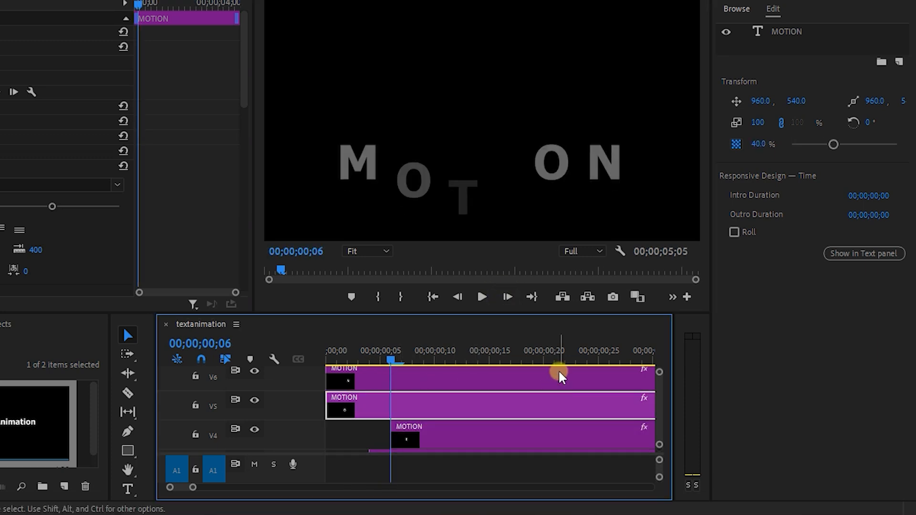
click(507, 297)
click(507, 297)
drag(454, 402, 526, 413)
Shift the V6 MOTION clip so it starts two frames after the V5 clip, and scrub through the staggered animation.
click(507, 297)
click(508, 297)
drag(442, 380, 550, 390)
scroll(323, 393, up, 1)
drag(347, 360, 610, 409)
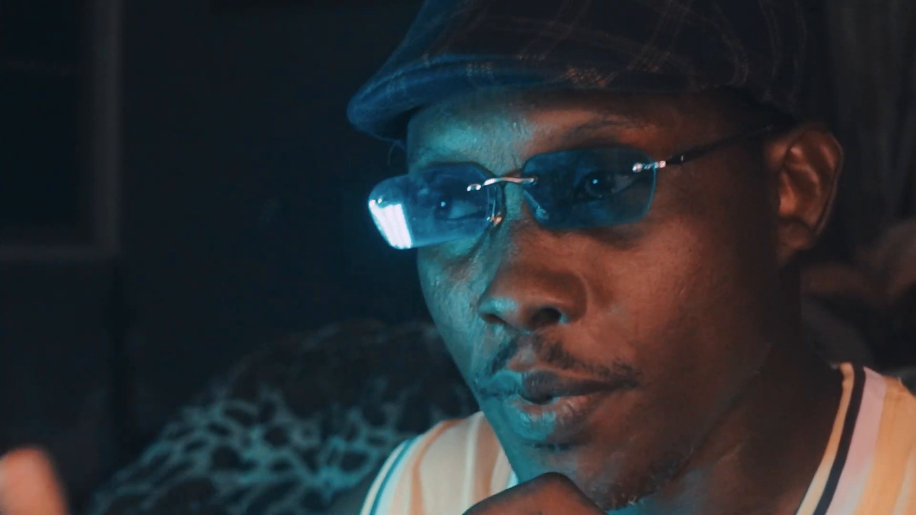
Nest all six MOTION clips on V1 to V6 into a sequence named Motion.
click(489, 392)
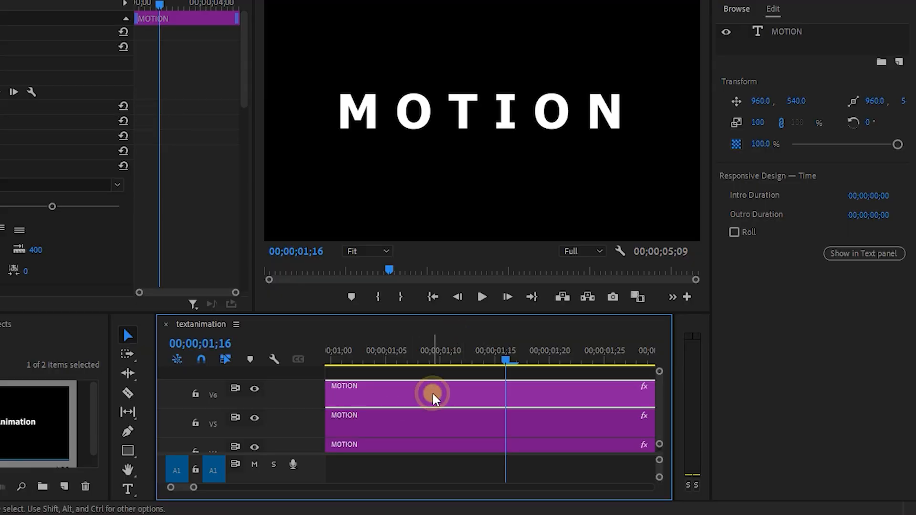
shift+click(534, 427)
shift+click(537, 444)
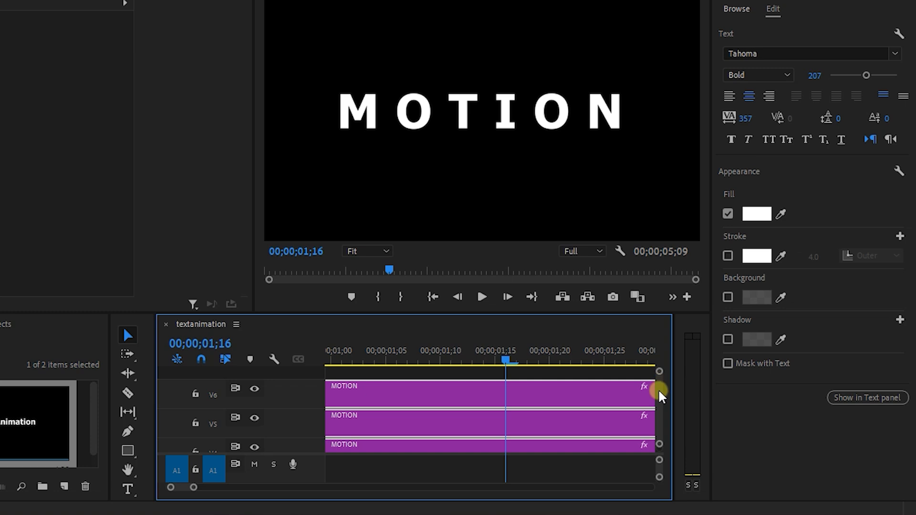
drag(658, 392, 660, 407)
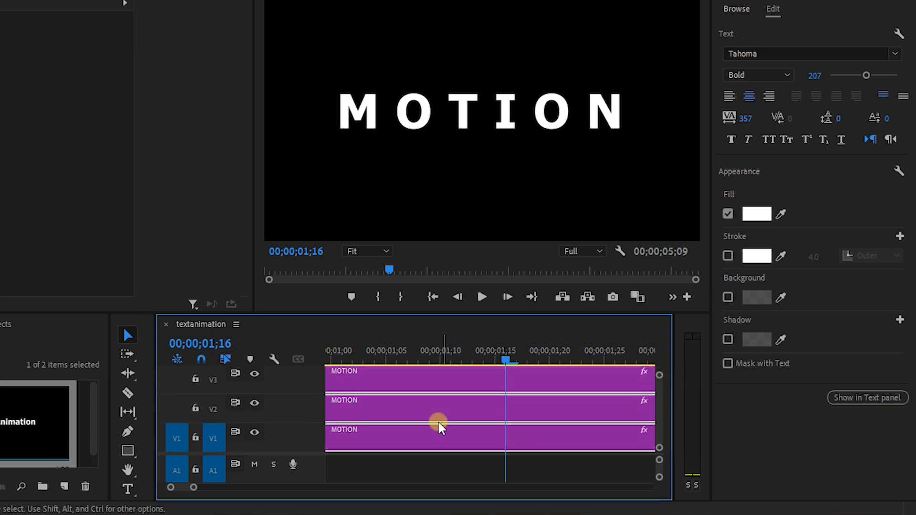
right_click(425, 409)
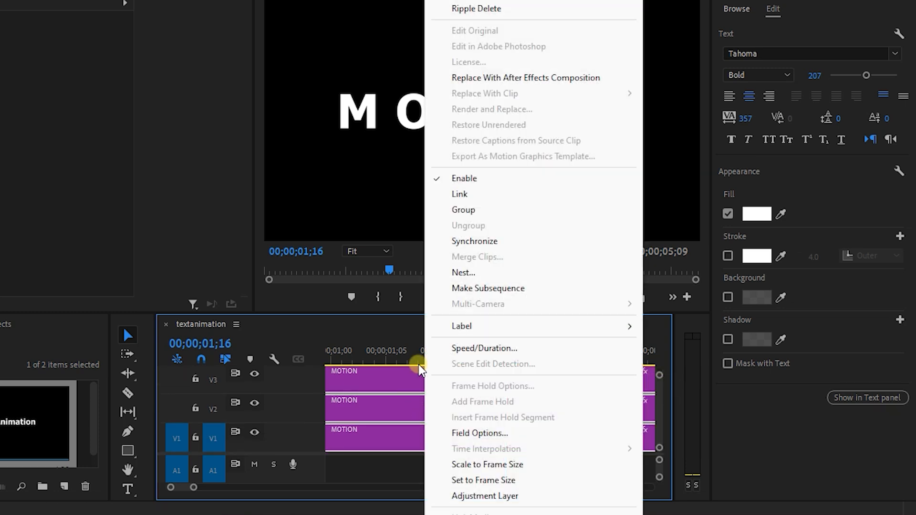
click(462, 273)
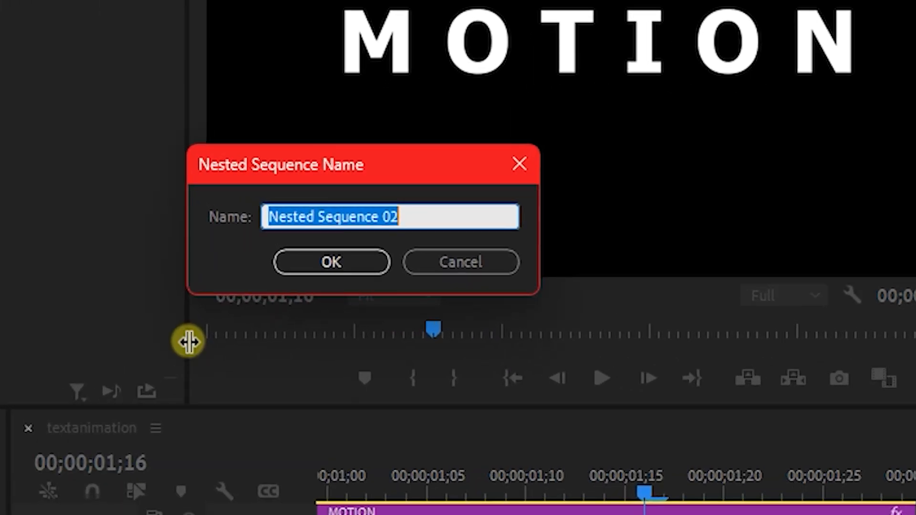
text(Motion)
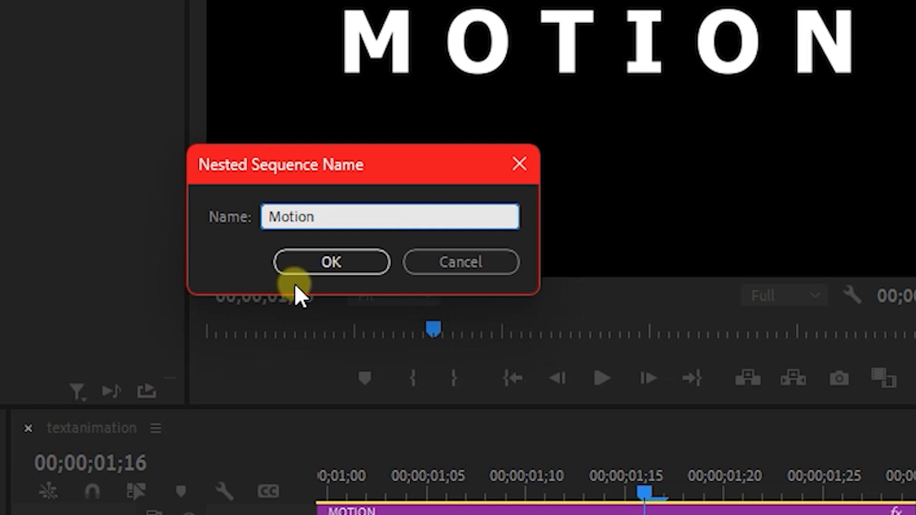
click(331, 260)
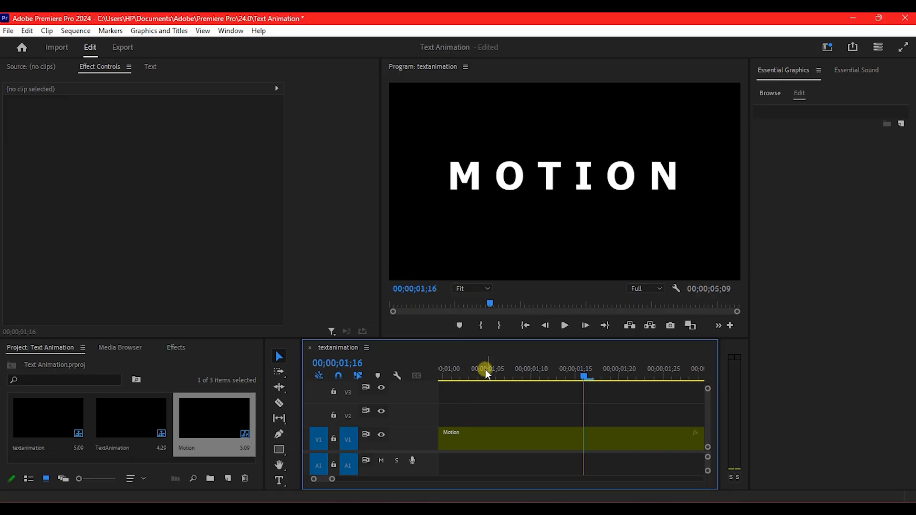
Scrub through the nested animation and set the Motion clip's Scale to 67.
drag(485, 368, 543, 379)
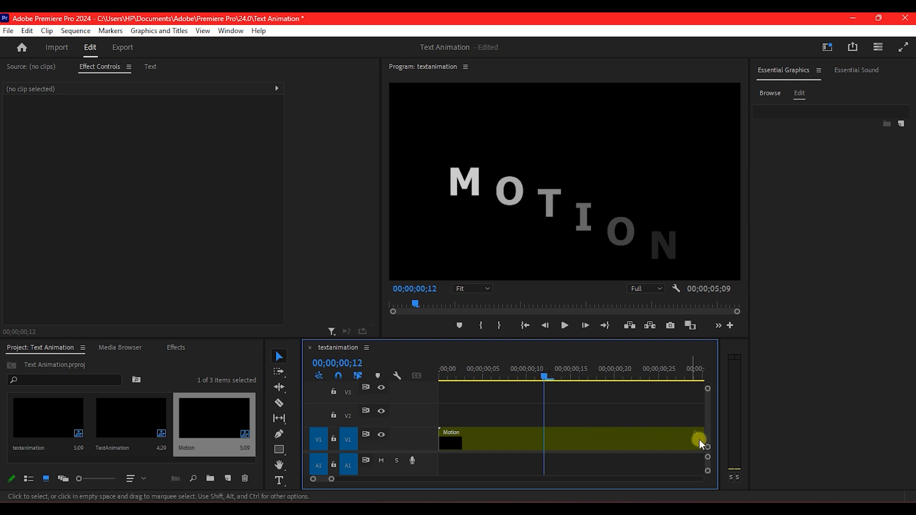
drag(506, 374, 627, 374)
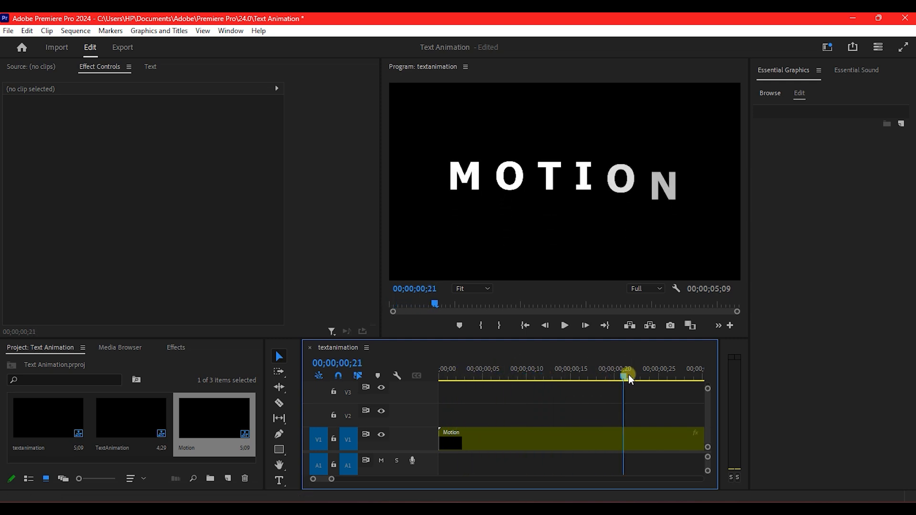
click(548, 438)
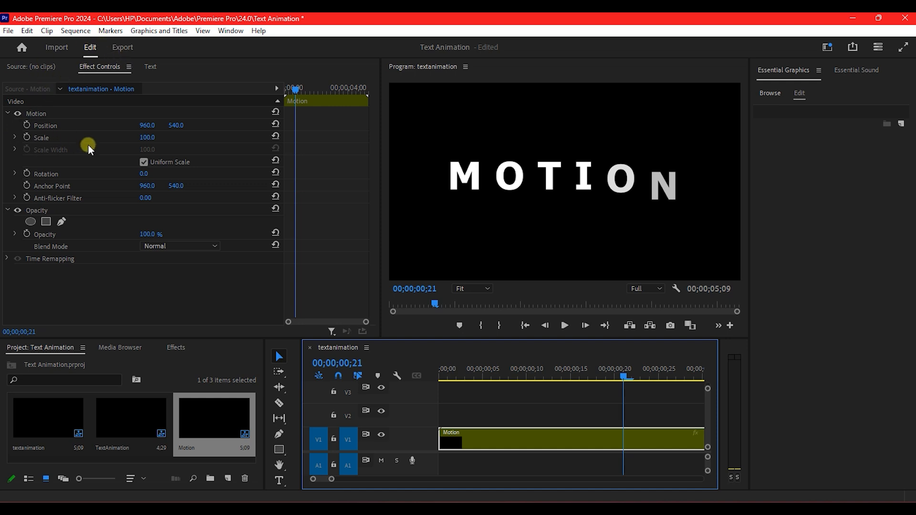
drag(147, 141, 131, 141)
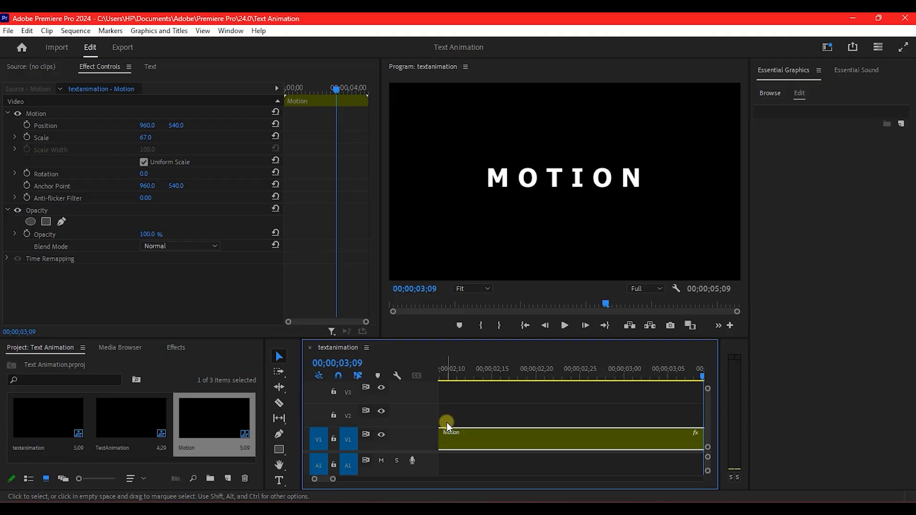
Duplicate the nested Motion clip onto V2 and apply Directional Blur with a Blur Length of 105 to the V1 clip.
drag(484, 432, 477, 411)
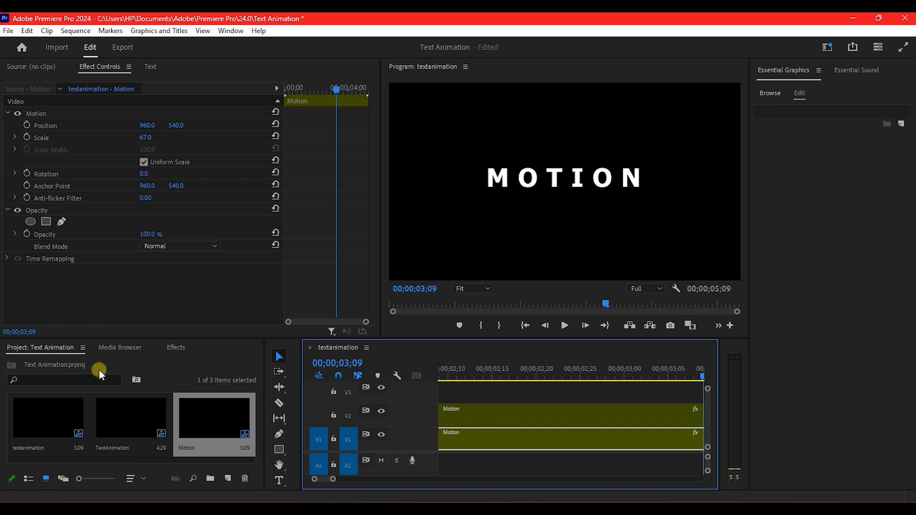
click(177, 347)
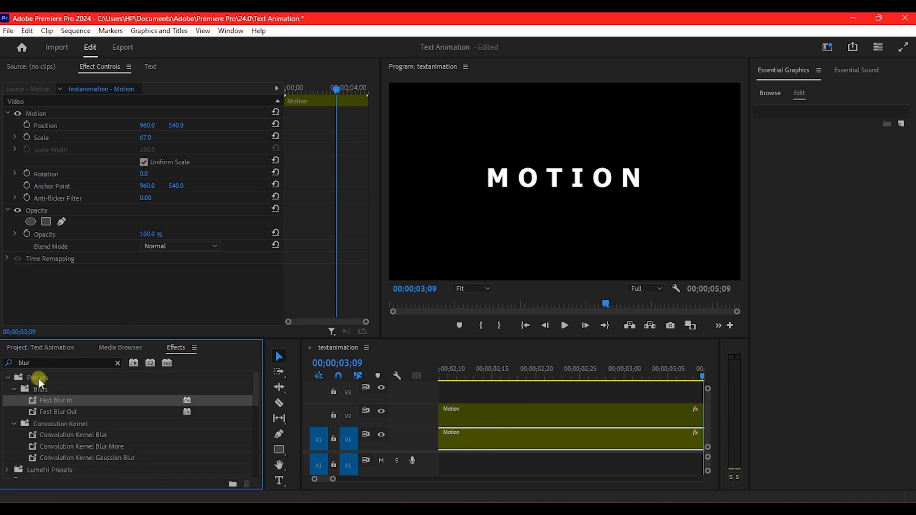
click(44, 361)
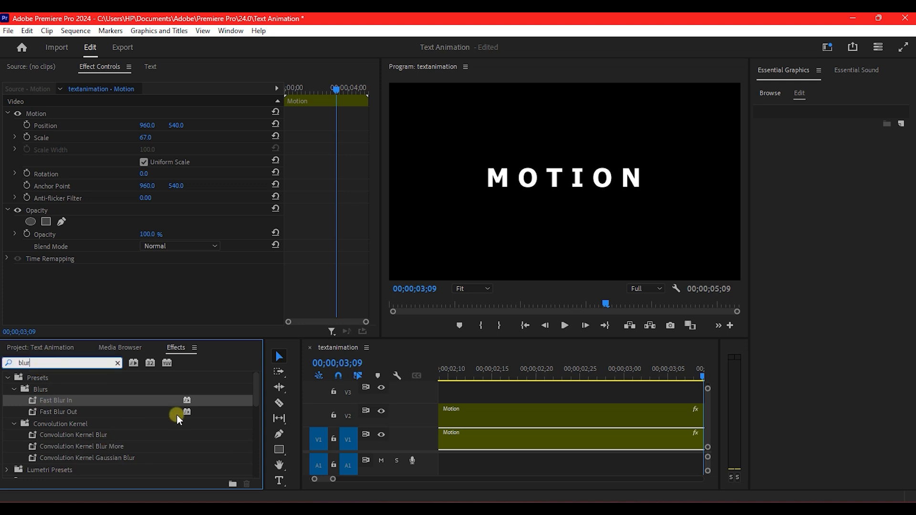
scroll(76, 437, down, 3)
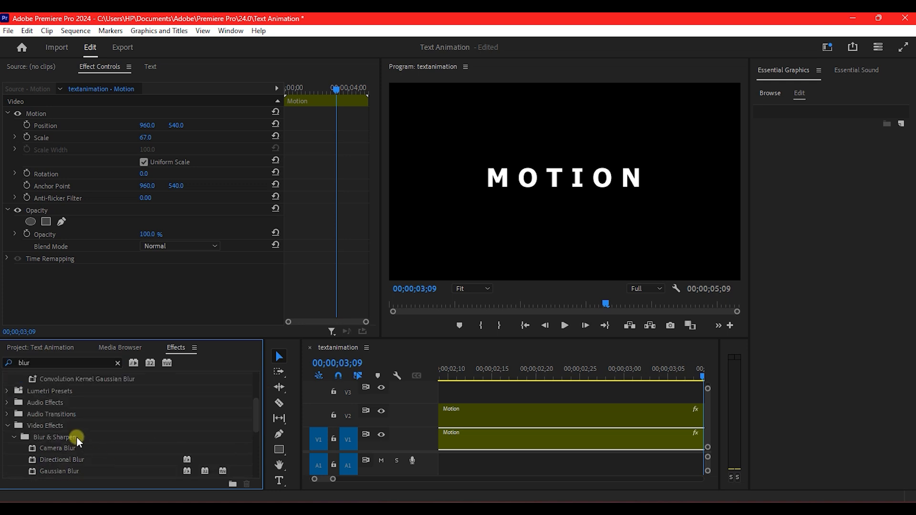
click(61, 459)
drag(62, 459, 500, 437)
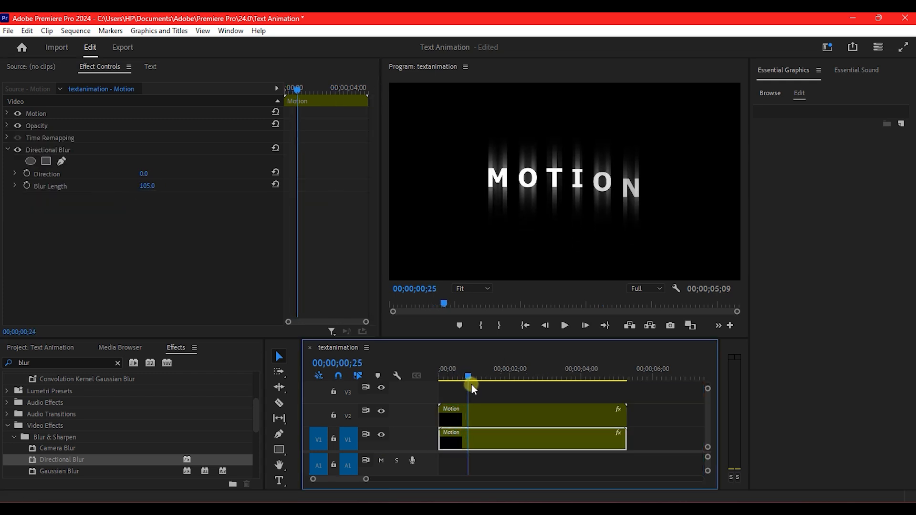
Keyframe the V1 Motion clip's Blur Length at 105 at 00;00;01;05 and at 0 at 00;00;00;28.
mouse_move(471, 385)
mouse_down()
mouse_move(487, 388)
mouse_move(429, 376)
mouse_move(482, 387)
mouse_up()
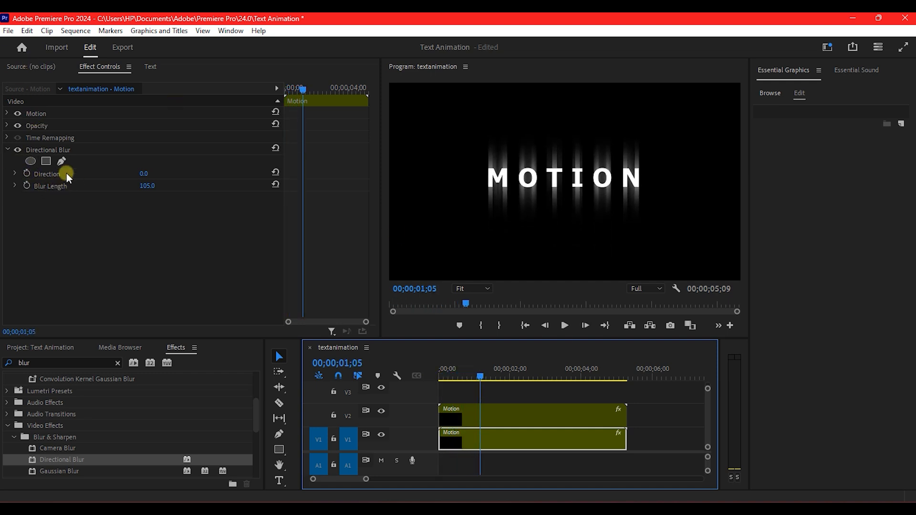
click(26, 185)
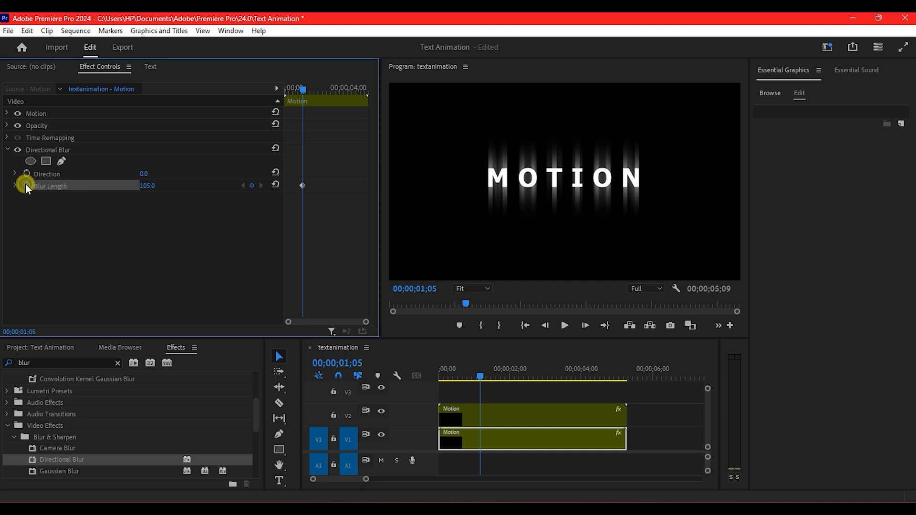
drag(483, 373, 473, 376)
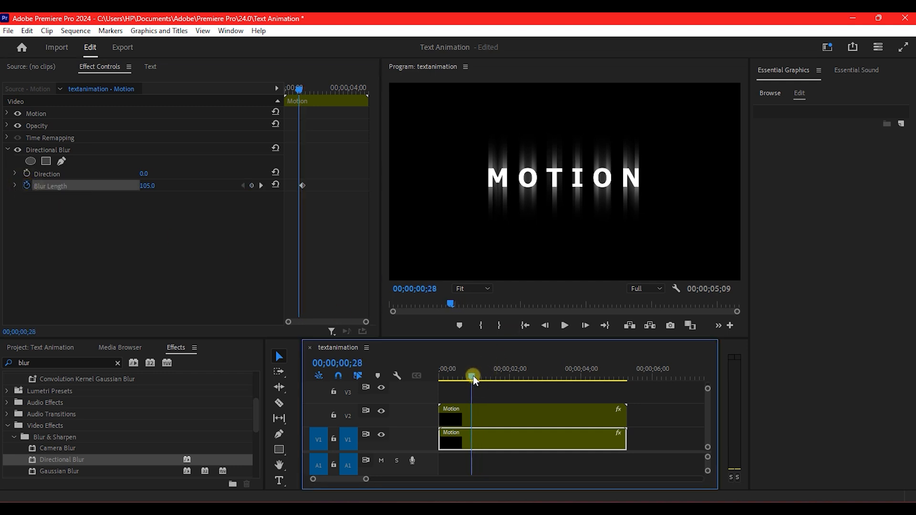
click(144, 187)
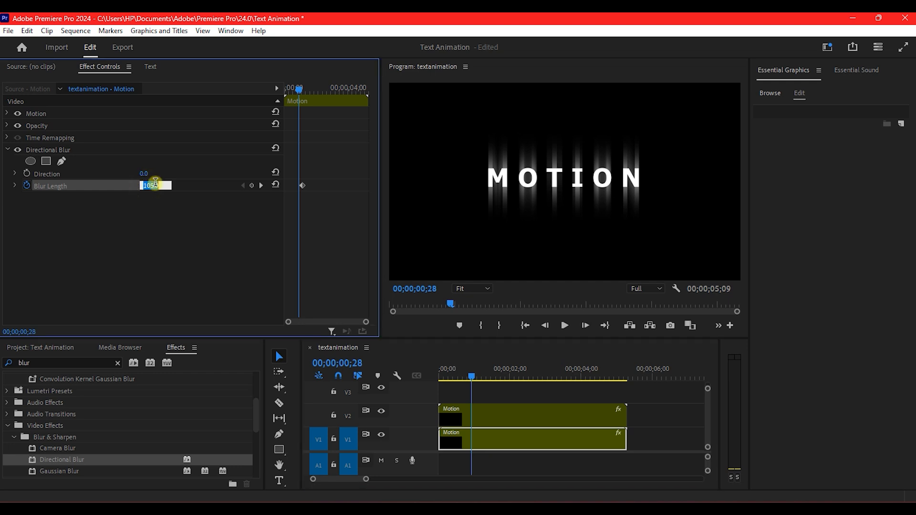
key(Return)
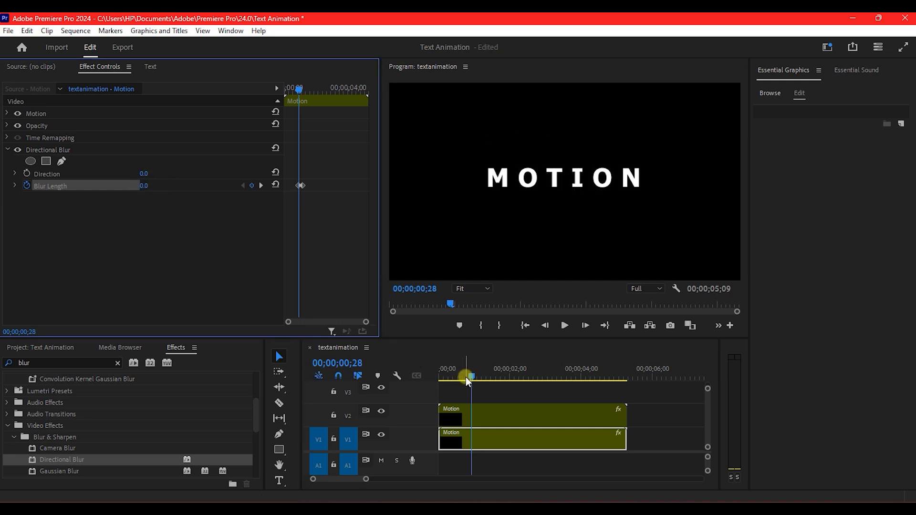
Add Blur Length keyframes holding 105 at 00;00;01;18 and dropping to 0 at 00;00;02;04 on the V1 Motion clip.
drag(472, 377, 496, 390)
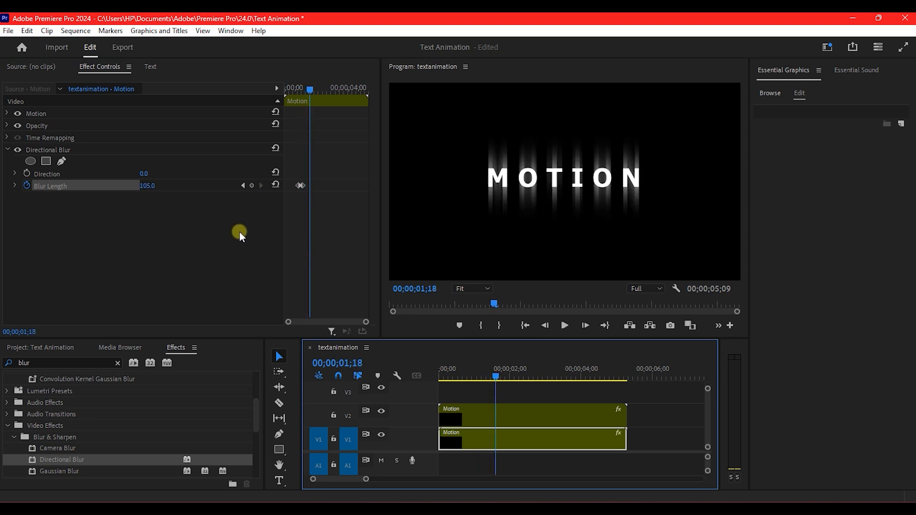
click(251, 184)
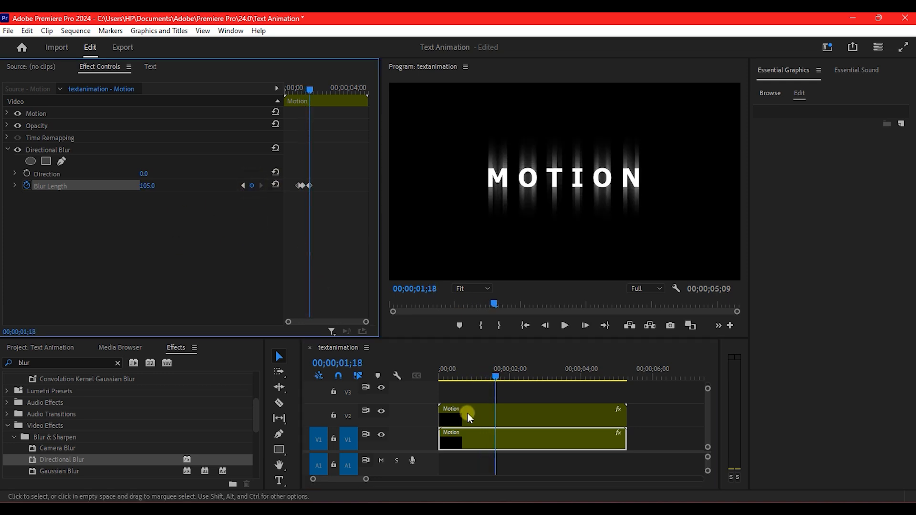
drag(496, 376, 514, 382)
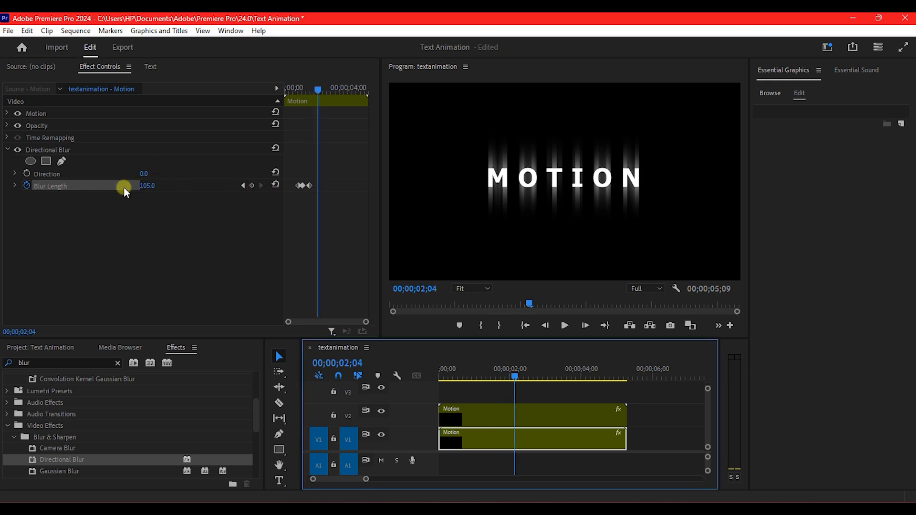
click(147, 185)
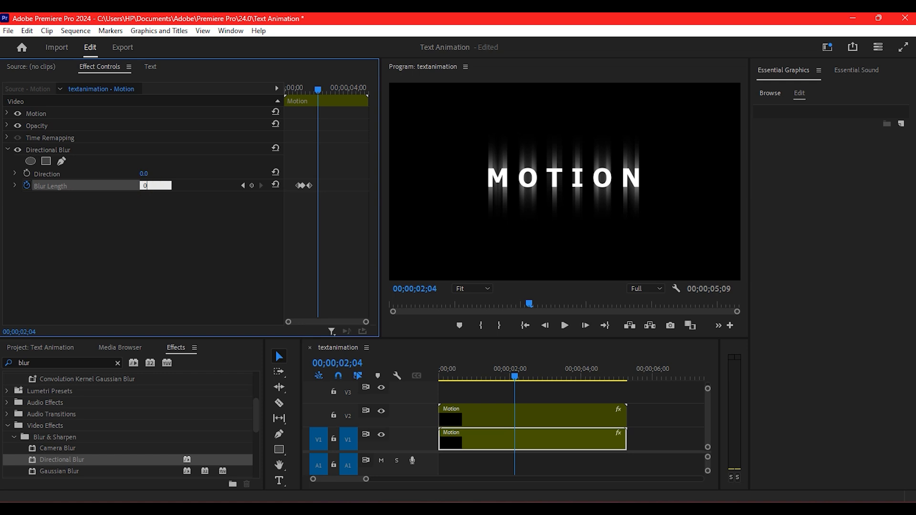
key(Return)
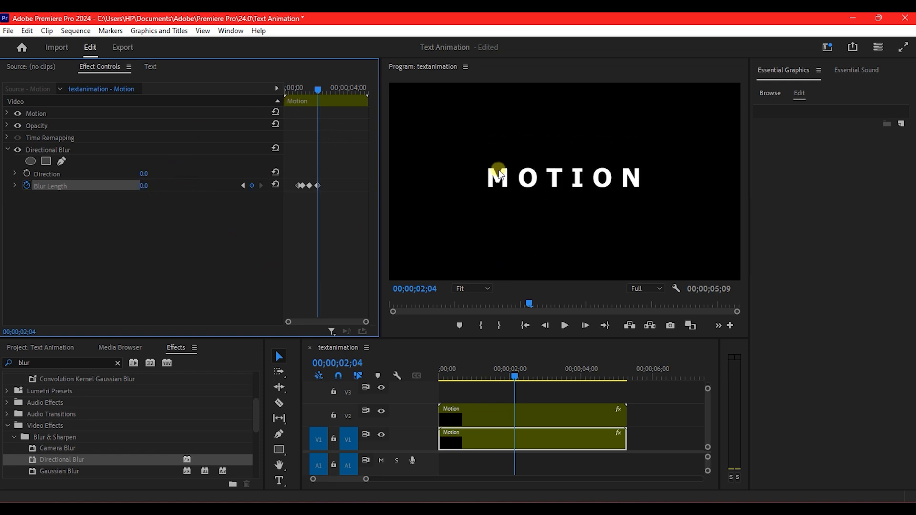
Set the blurred V1 Motion clip's Opacity to 50% and play the animation from the start.
mouse_move(496, 373)
mouse_down()
mouse_move(468, 368)
mouse_move(486, 373)
mouse_up()
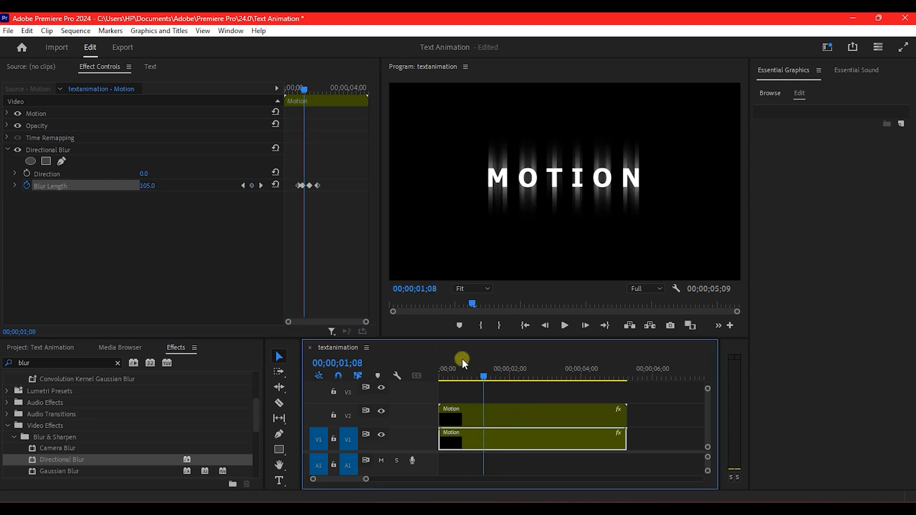
click(7, 126)
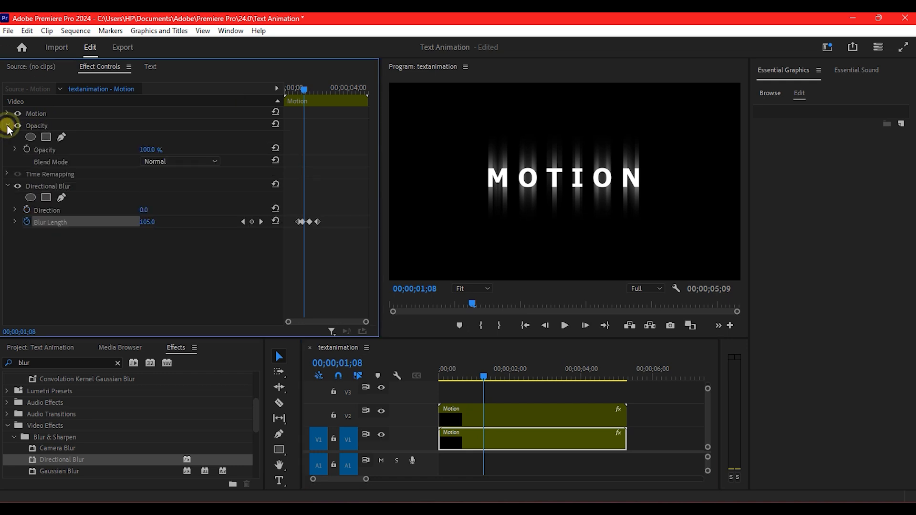
click(155, 148)
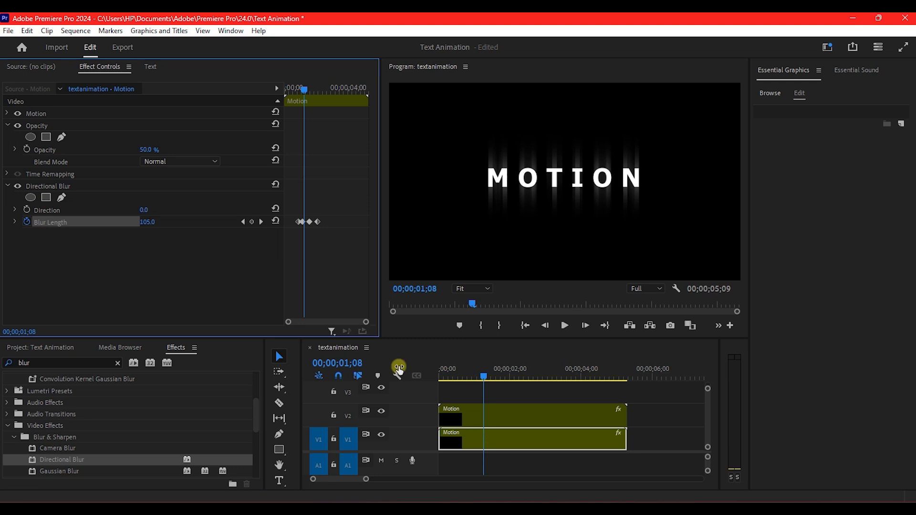
drag(471, 371, 429, 377)
key(space)
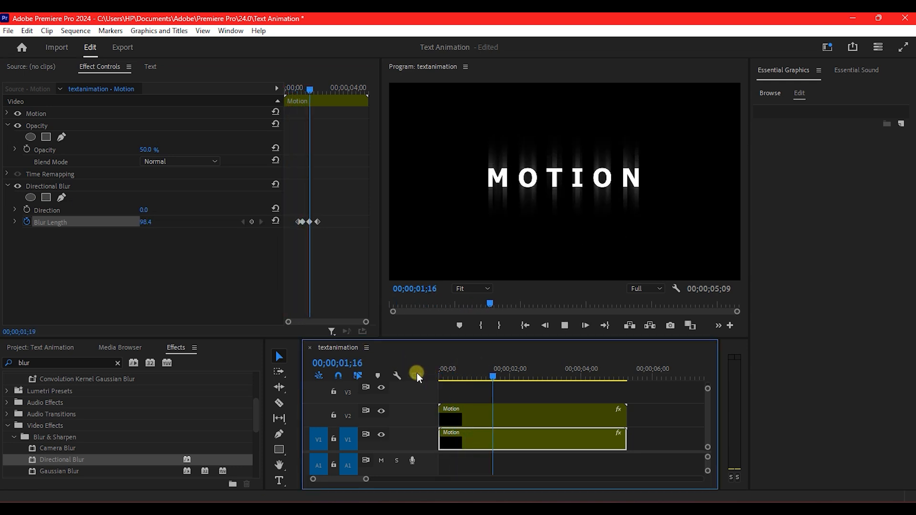
key(space)
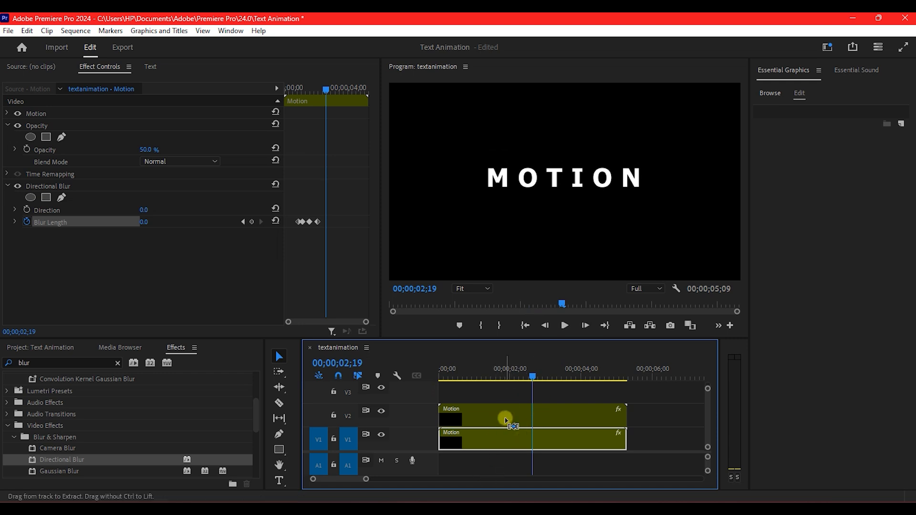
Nest the Motion clips on V1 and V2 into a sequence named MasterMotion and view it among the project items.
click(504, 420)
shift+click(506, 438)
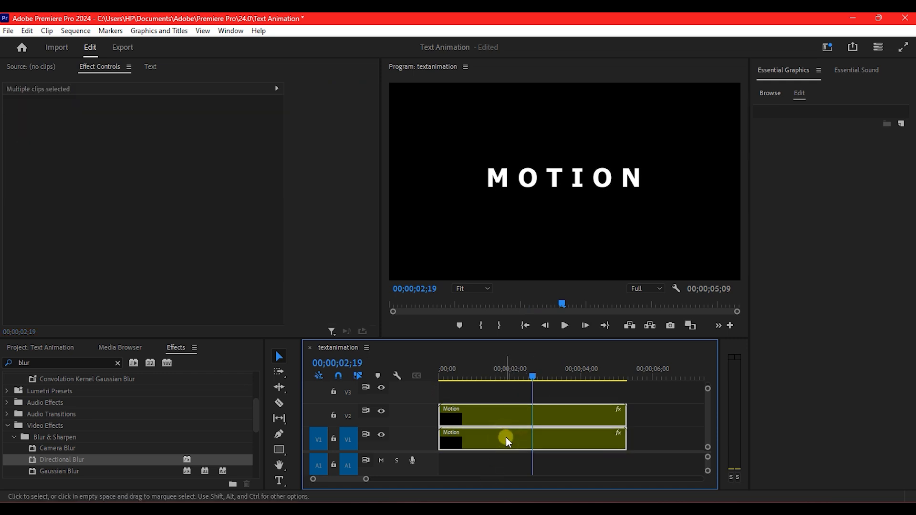
right_click(507, 439)
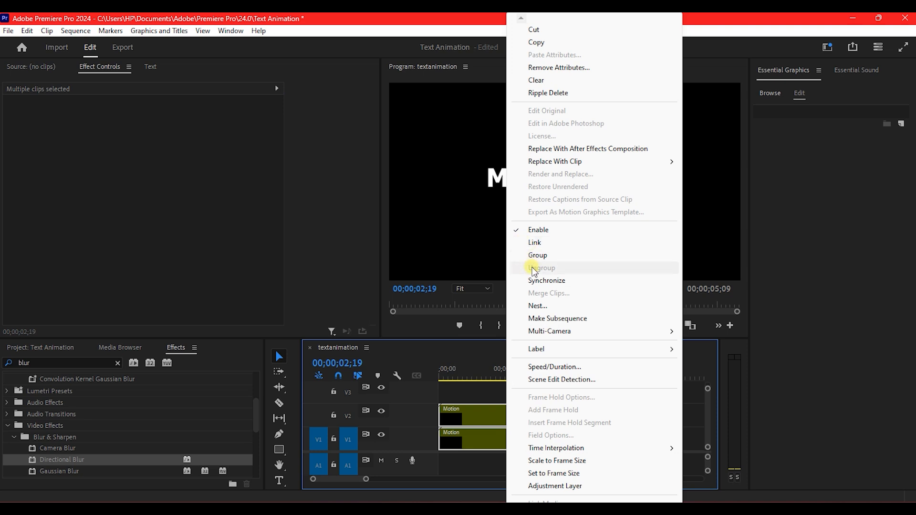
click(534, 306)
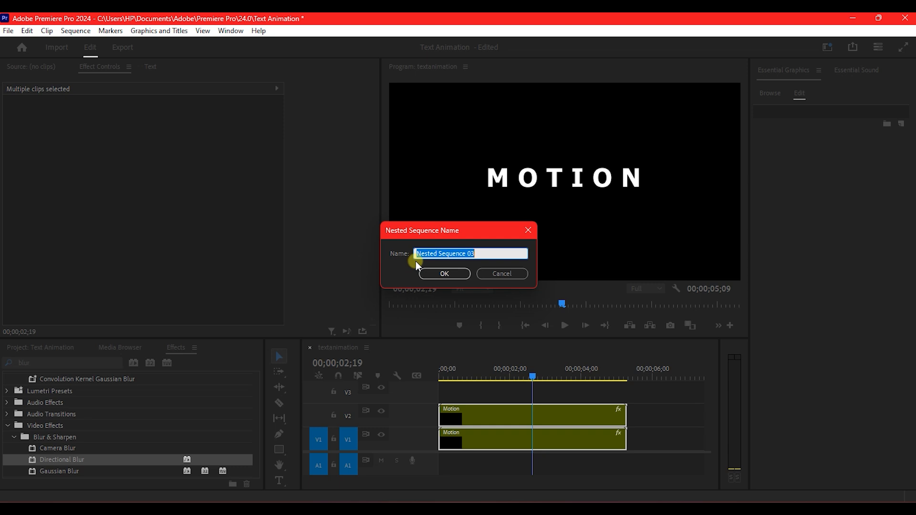
text(MasterMotion)
click(448, 273)
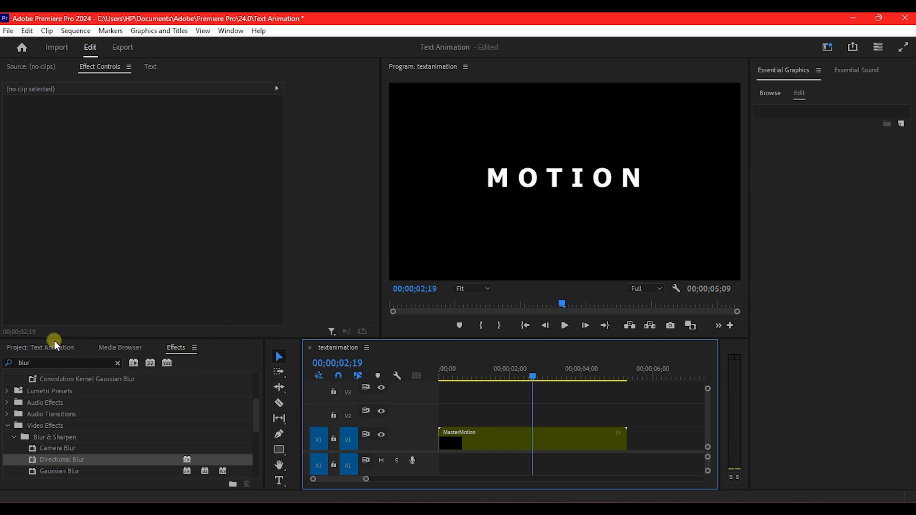
click(37, 350)
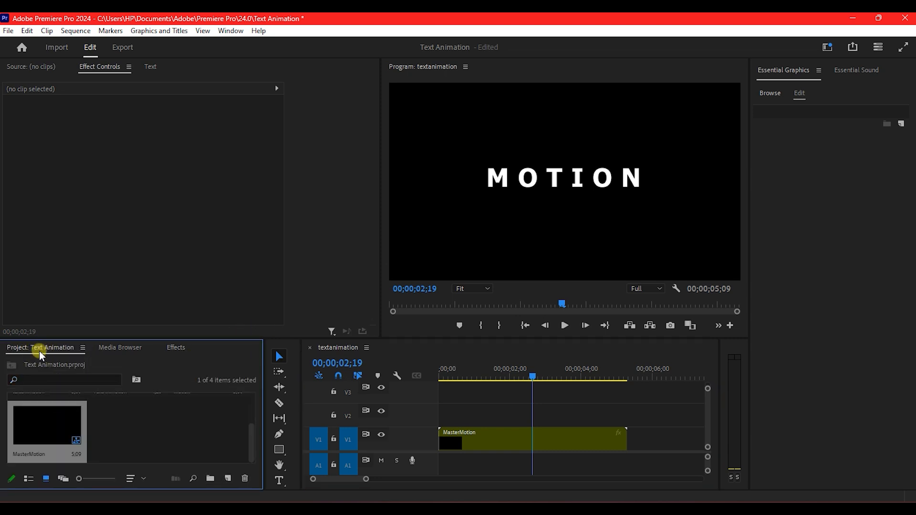
scroll(123, 436, up, 1)
scroll(122, 435, down, 1)
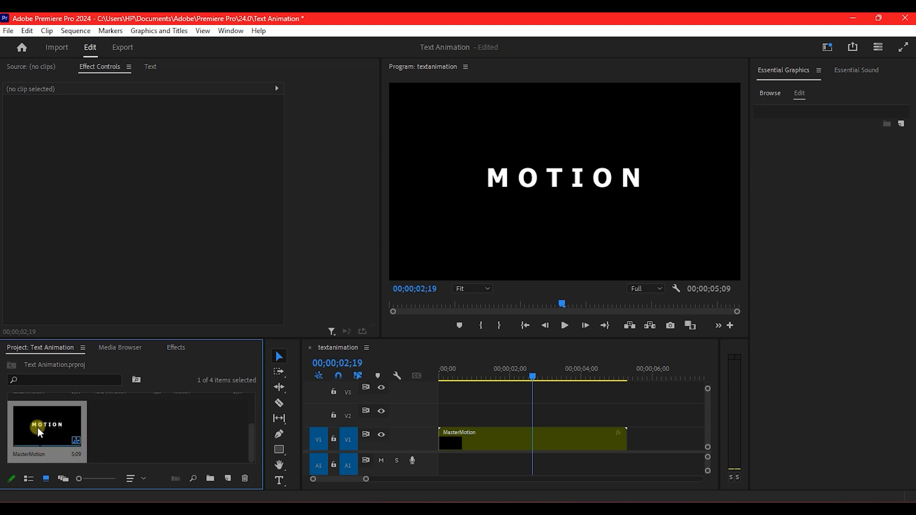
Set the MasterMotion clip's speed to 200% and play the animation from the start.
drag(466, 375, 511, 377)
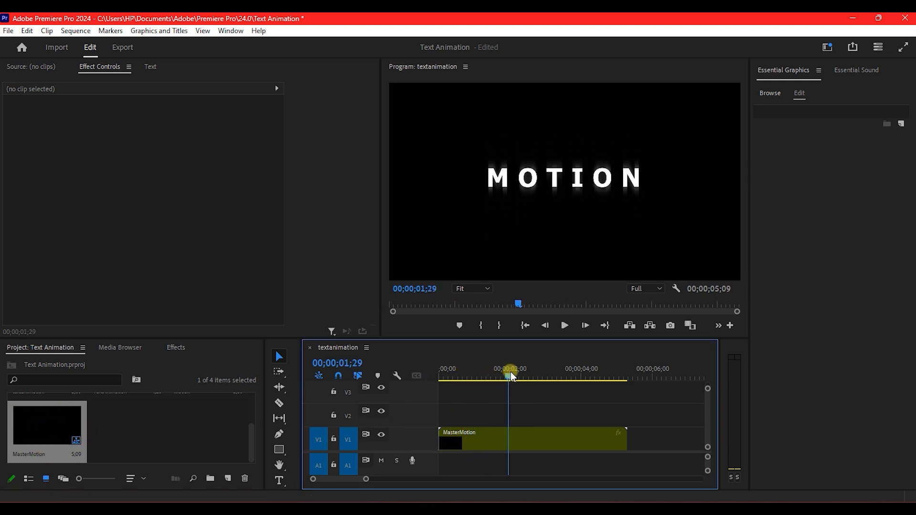
right_click(493, 444)
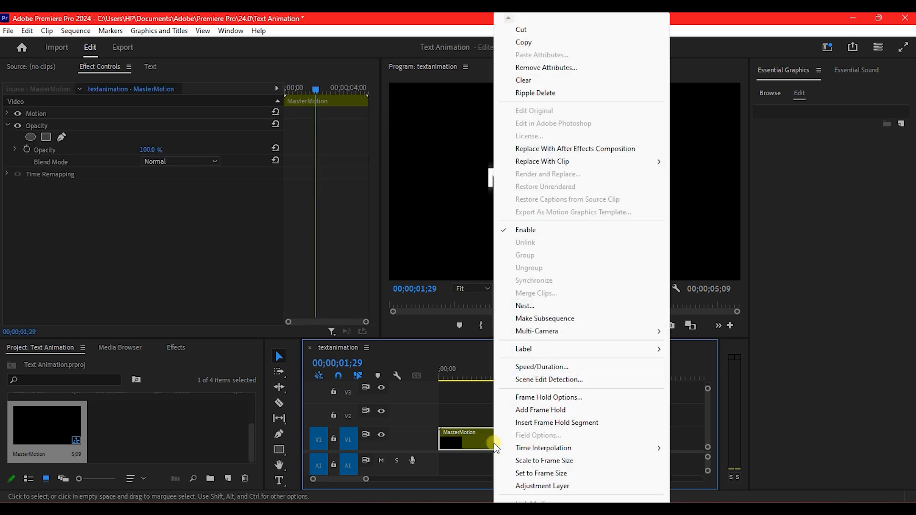
click(550, 367)
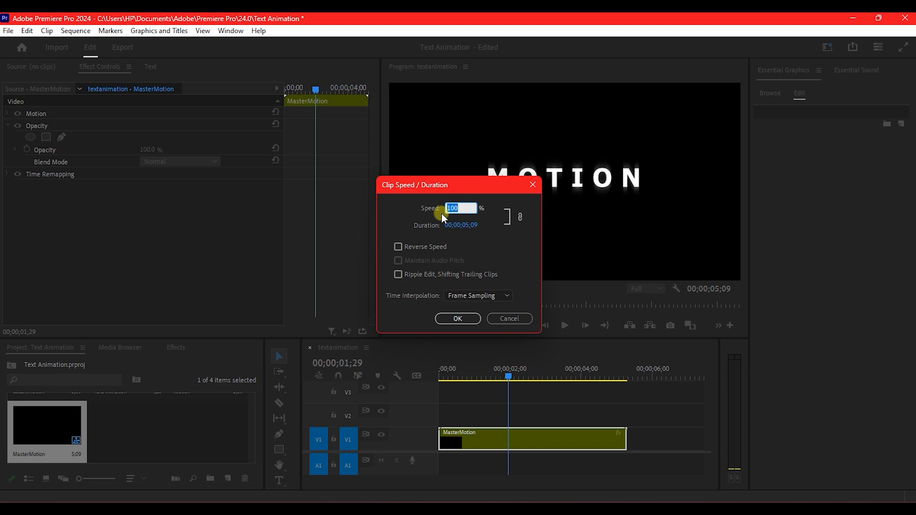
text(200)
key(Return)
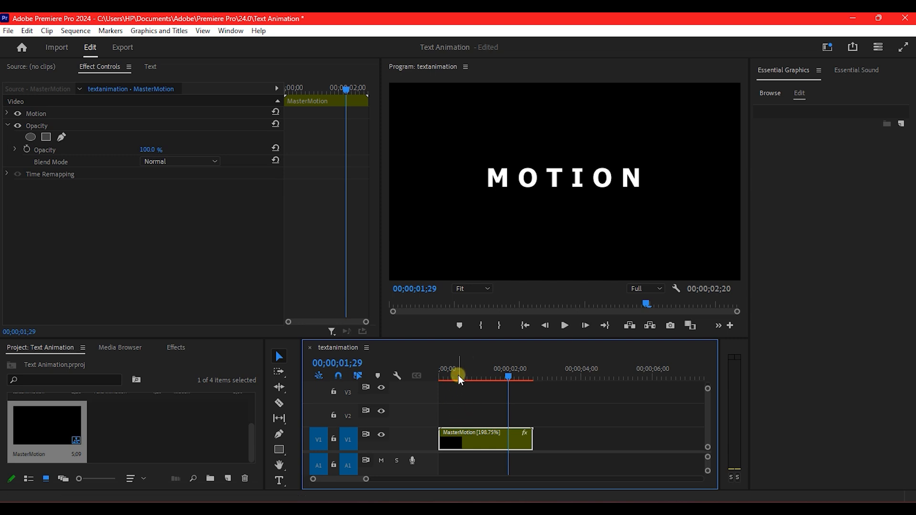
drag(463, 379, 404, 377)
key(space)
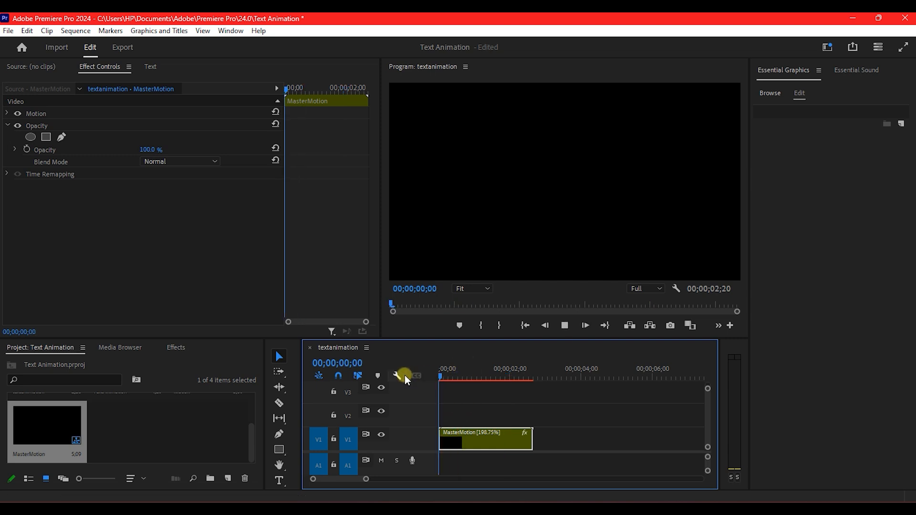
key(space)
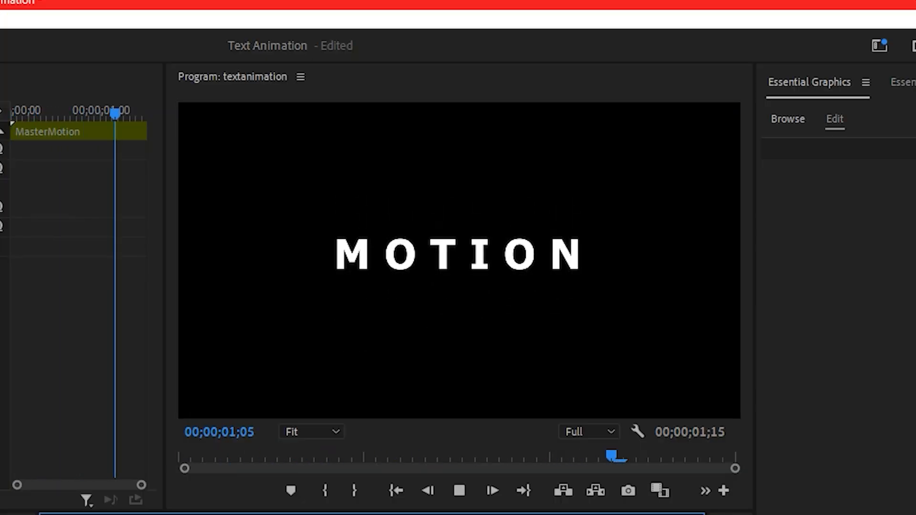
key(space)
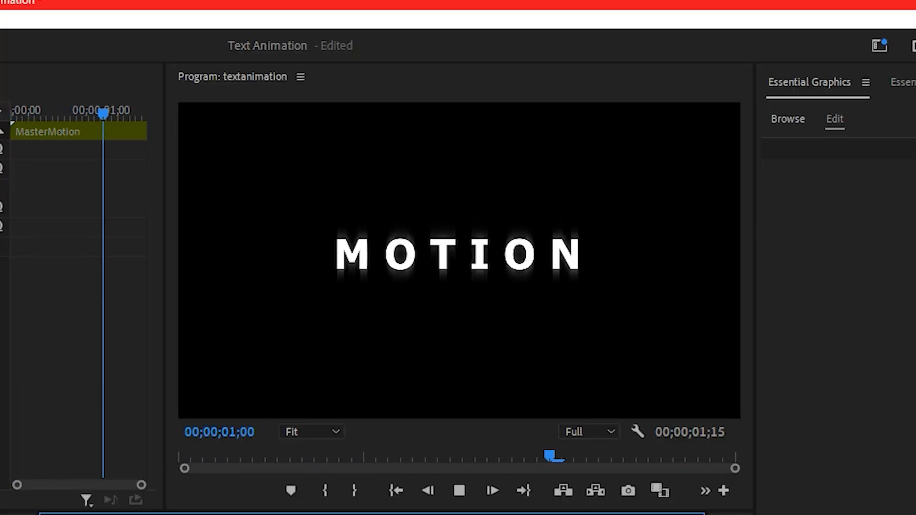